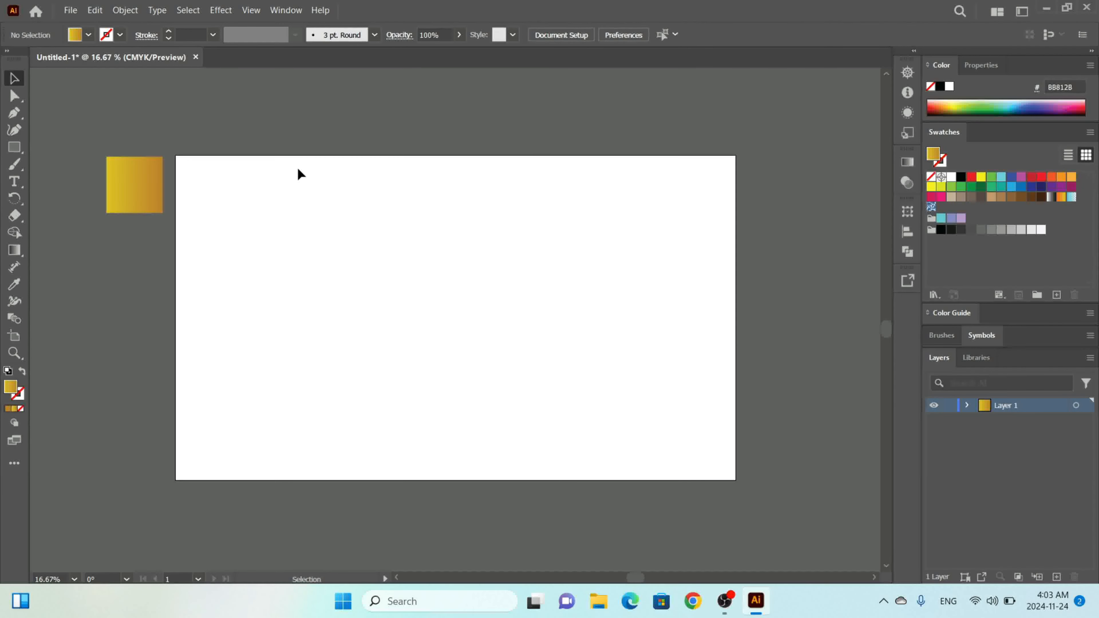
# Inspect the gold square's gradient and the colors of its two gradient stops.
pyautogui.click(115, 190)
pyautogui.click(906, 164)
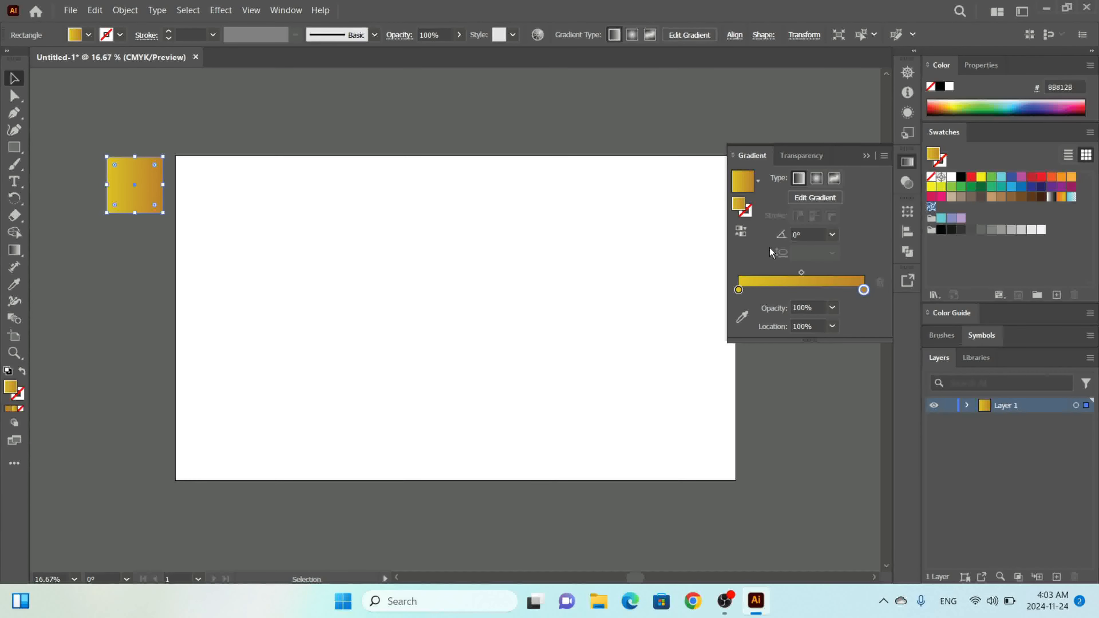
pyautogui.doubleClick(739, 290)
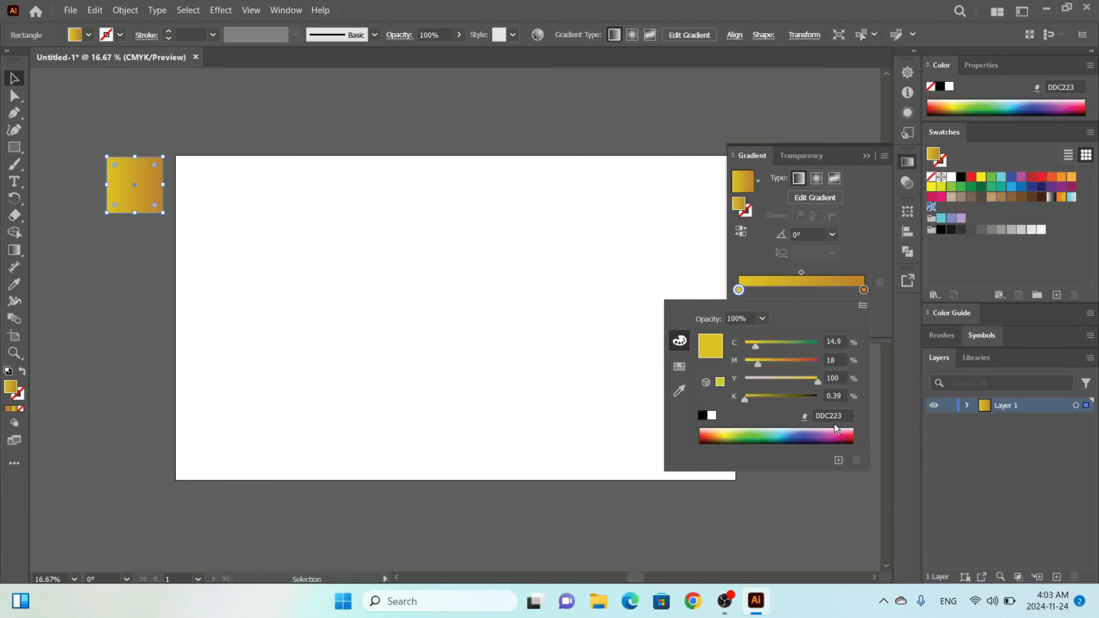
pyautogui.doubleClick(863, 290)
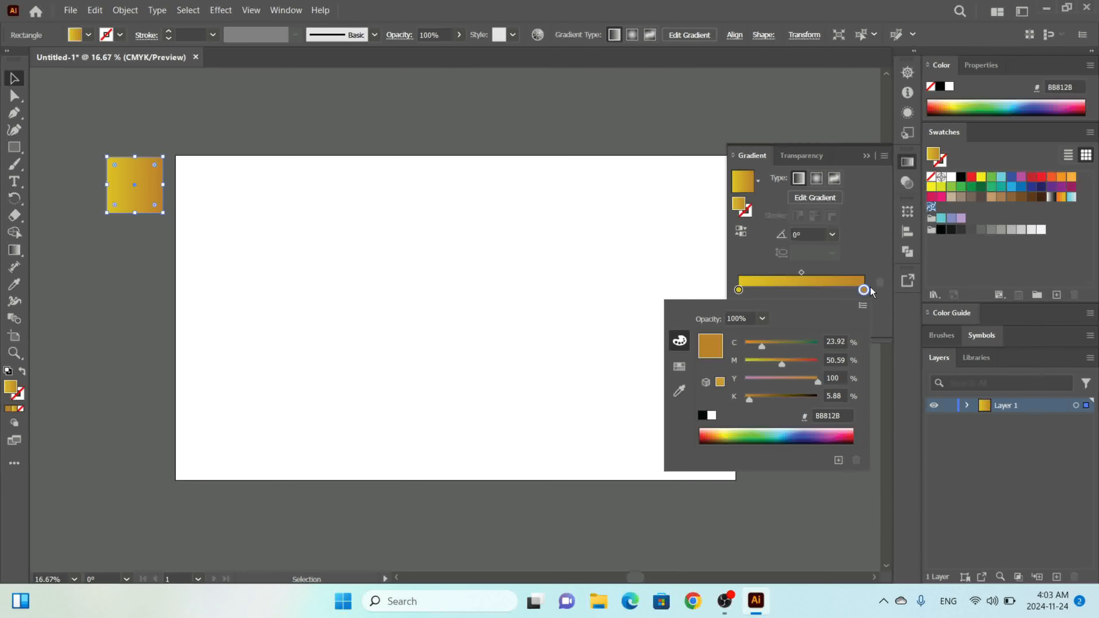
pyautogui.click(868, 159)
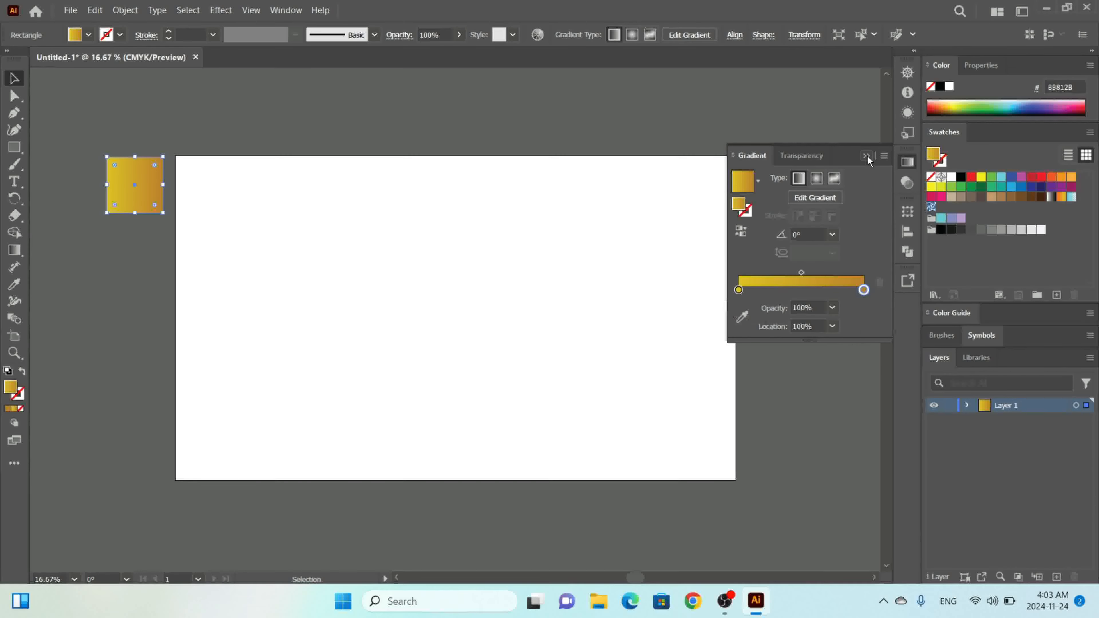
pyautogui.click(867, 156)
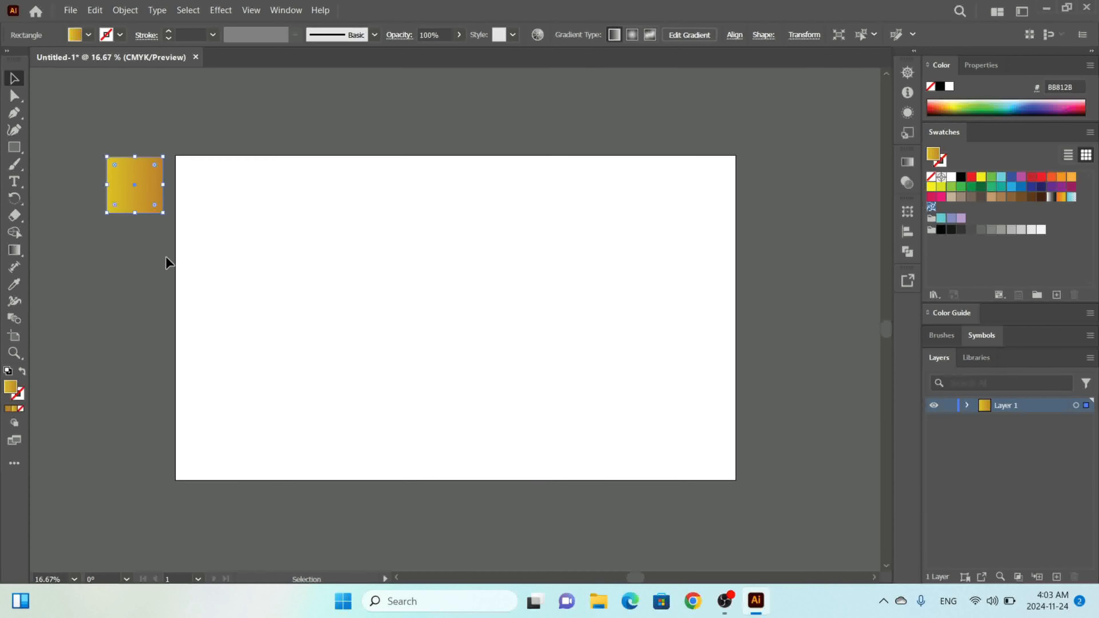
pyautogui.click(124, 328)
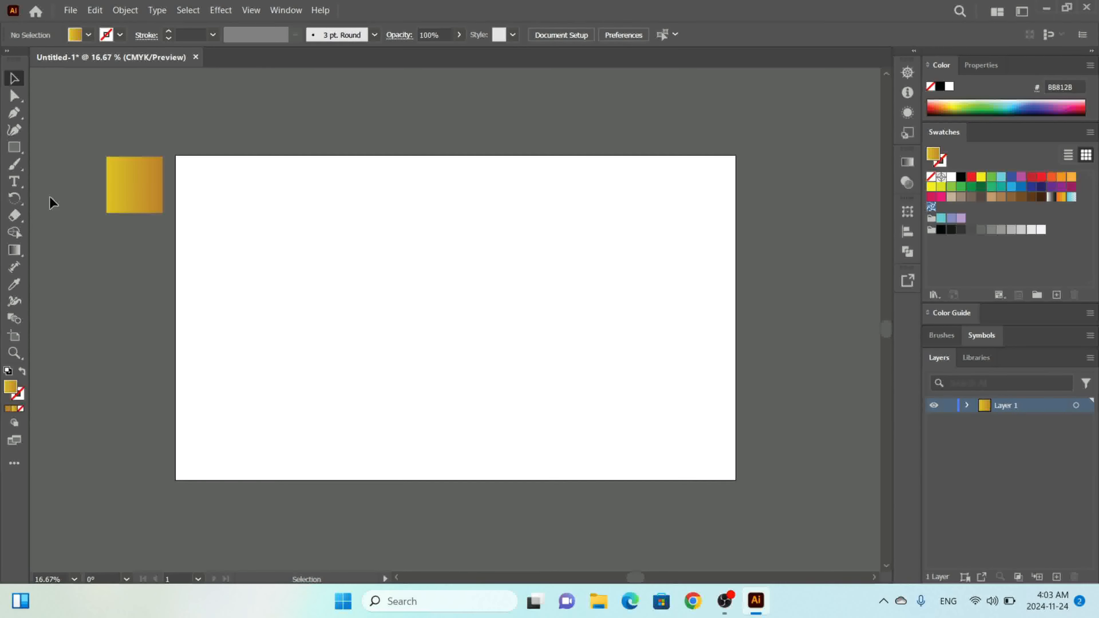
# Draw a tall, narrow rectangle on the artboard and set its fill to none.
pyautogui.click(14, 150)
pyautogui.moveTo(335, 210); pyautogui.dragTo(388, 445)
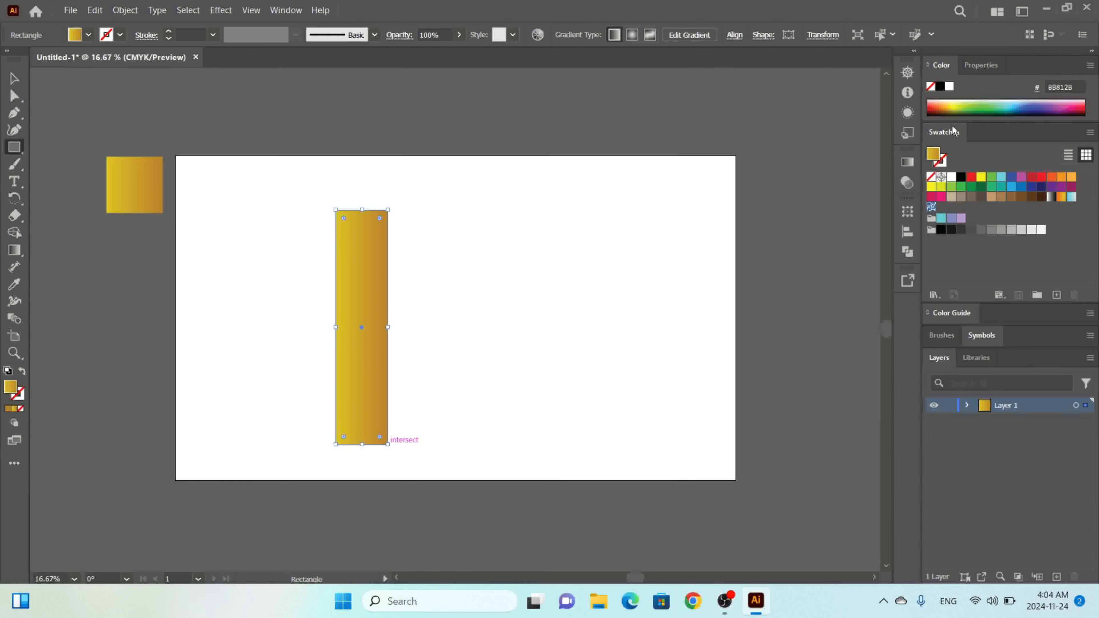
pyautogui.click(89, 35)
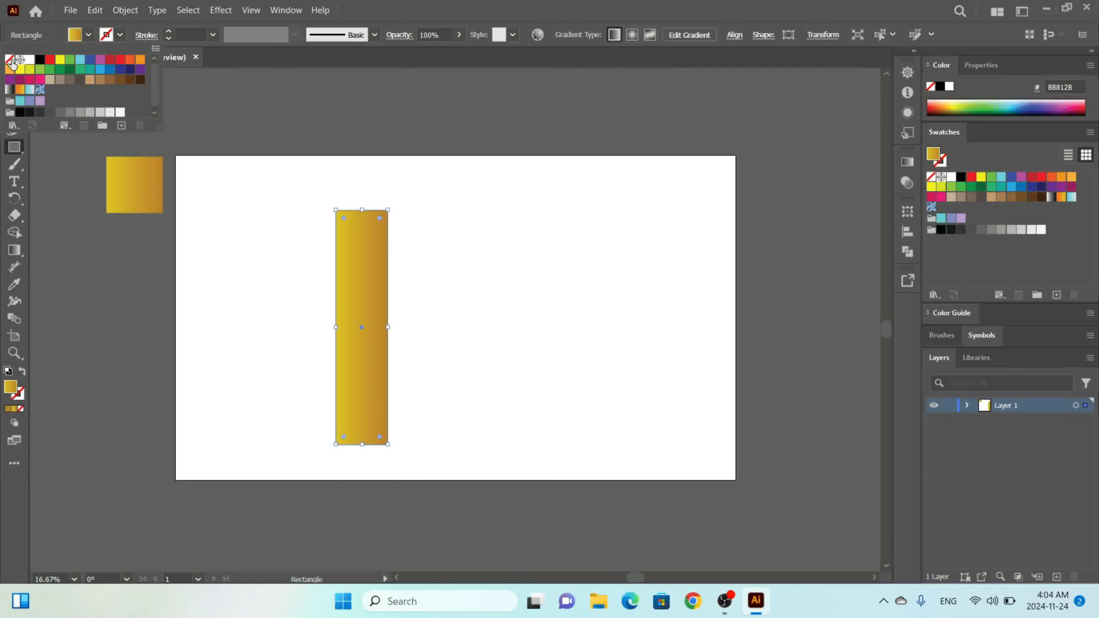
pyautogui.click(10, 60)
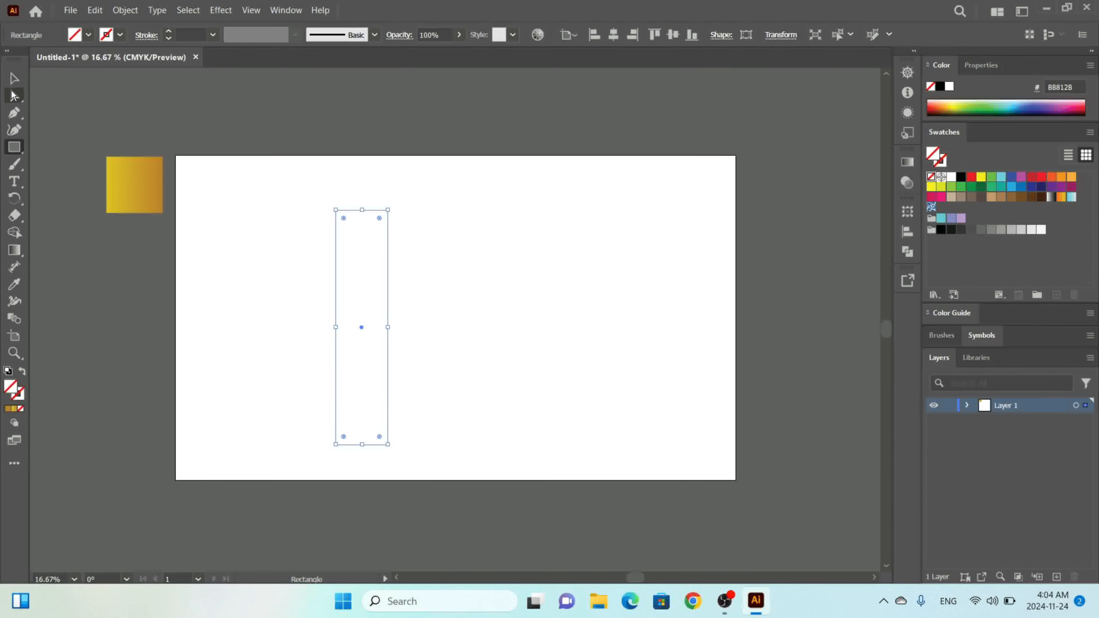
# Round the rectangle's corners fully, to about 139 px, turning it into a pill shape.
pyautogui.click(14, 95)
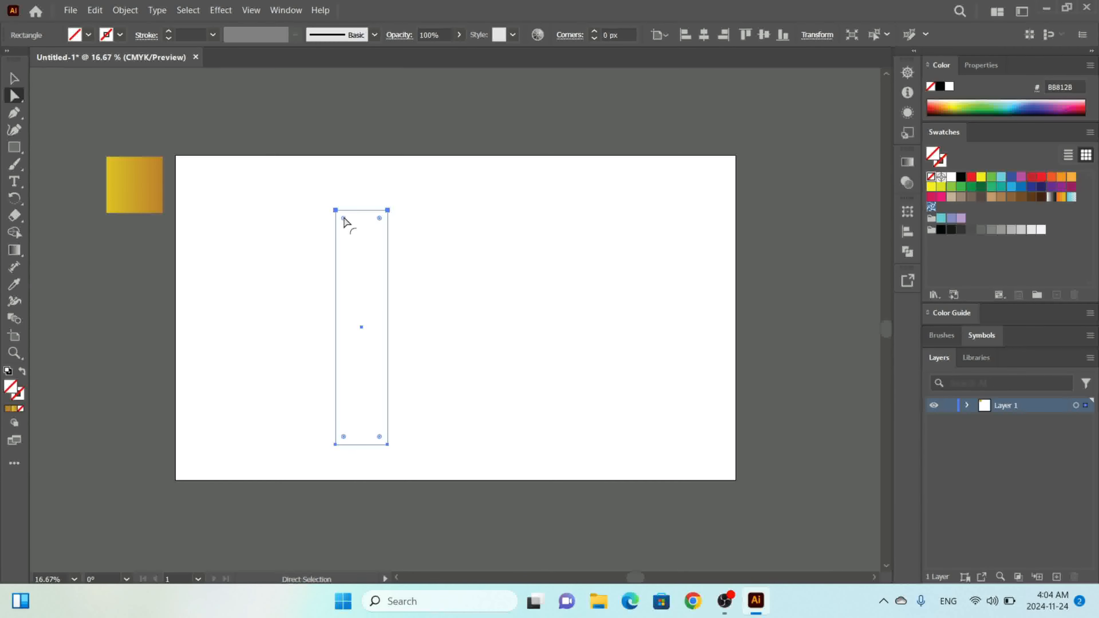
pyautogui.moveTo(346, 223); pyautogui.dragTo(377, 344)
# Draw a vertical line with the Pen tool through the pill's middle, extending past its top and bottom.
pyautogui.click(14, 112)
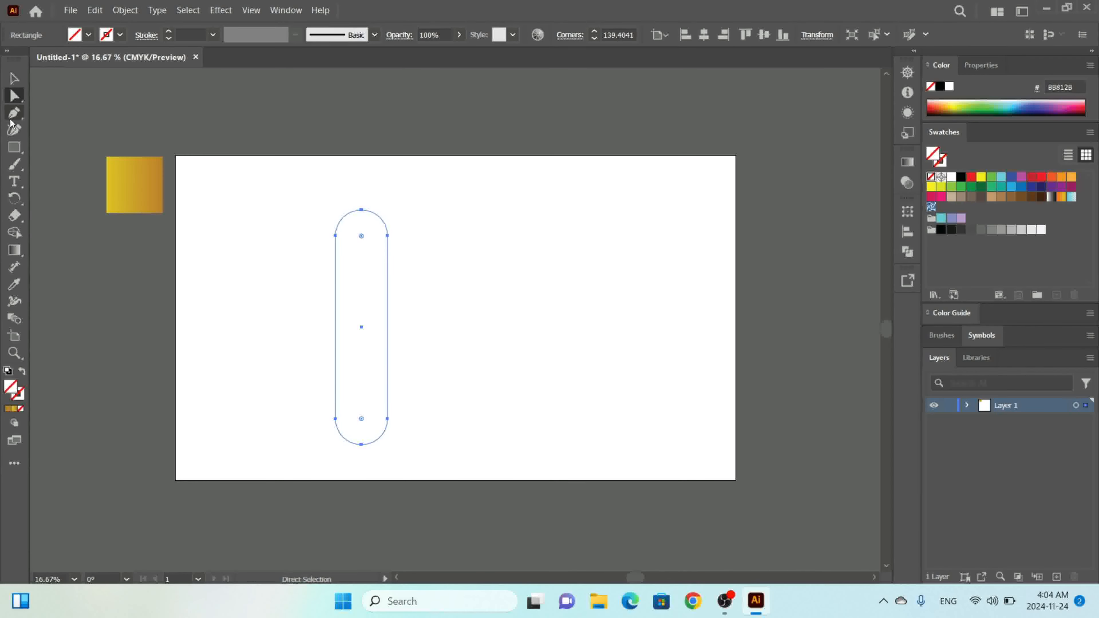
pyautogui.click(362, 181)
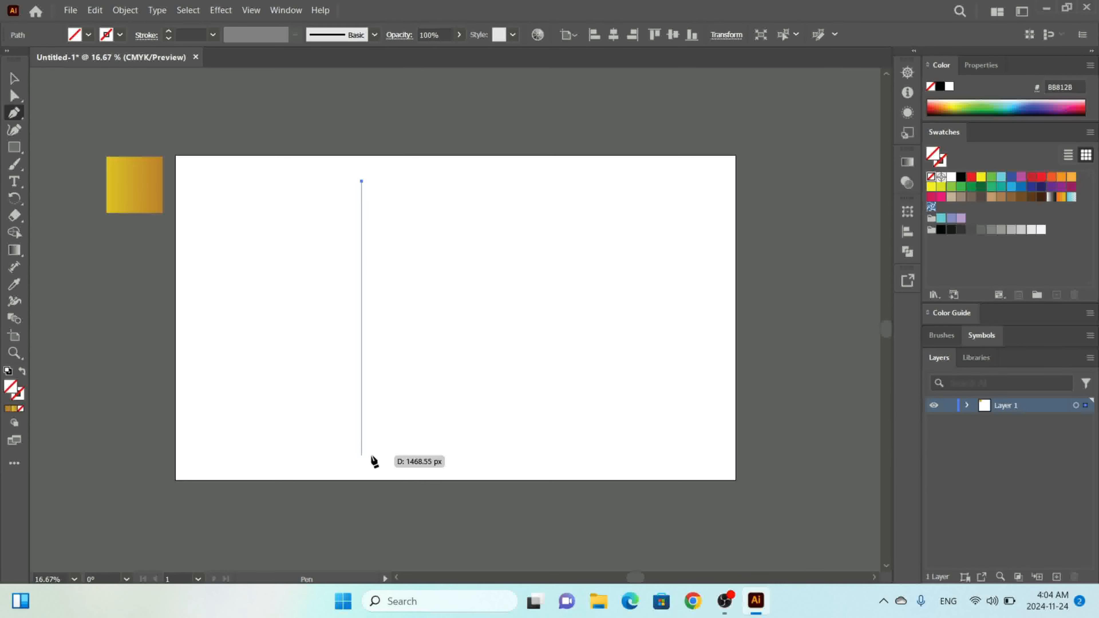
pyautogui.click(361, 454)
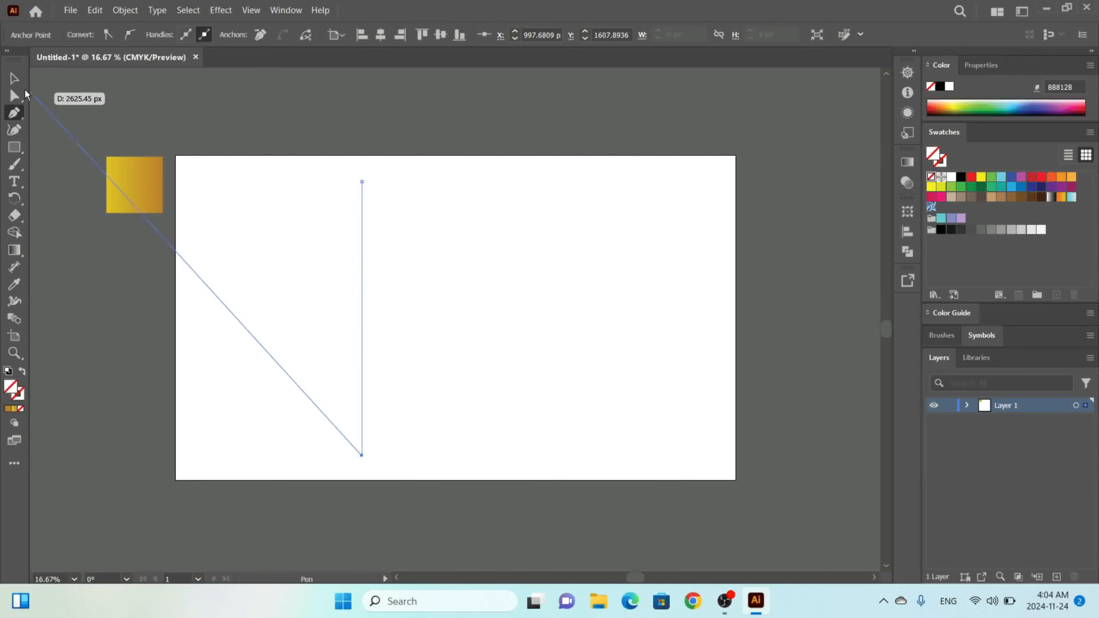
# Select the pill and the line, center-align them, and give them a 0.5 pt stroke.
pyautogui.click(14, 78)
pyautogui.moveTo(420, 195); pyautogui.dragTo(264, 520)
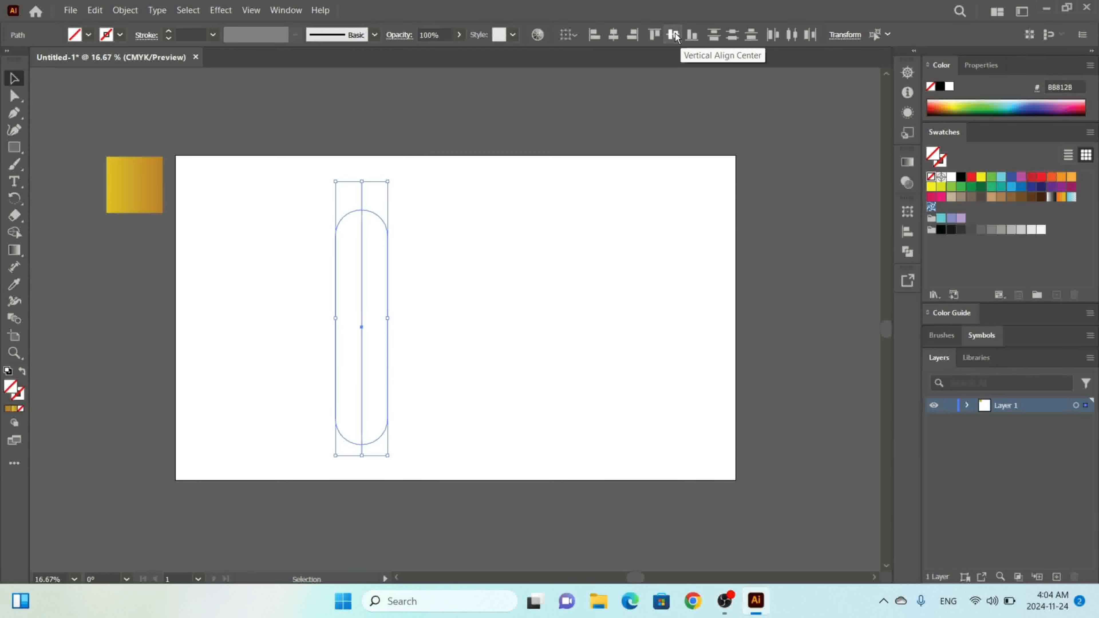
pyautogui.click(687, 38)
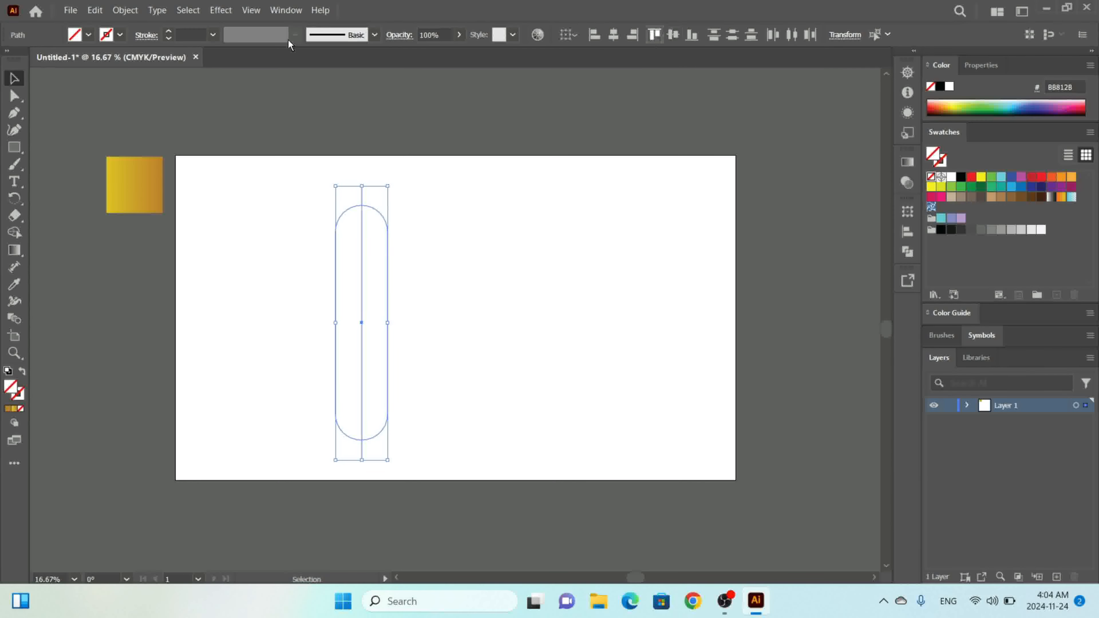
pyautogui.click(169, 33)
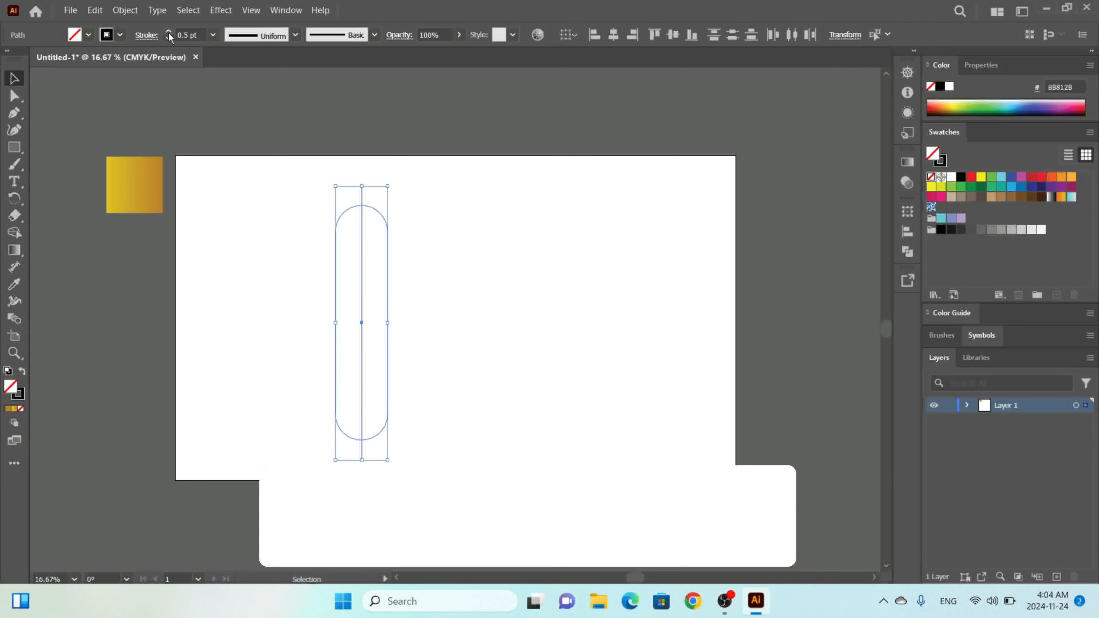
# Fill both halves of the pill with green 0C8040 using the Shape Builder tool.
pyautogui.click(23, 234)
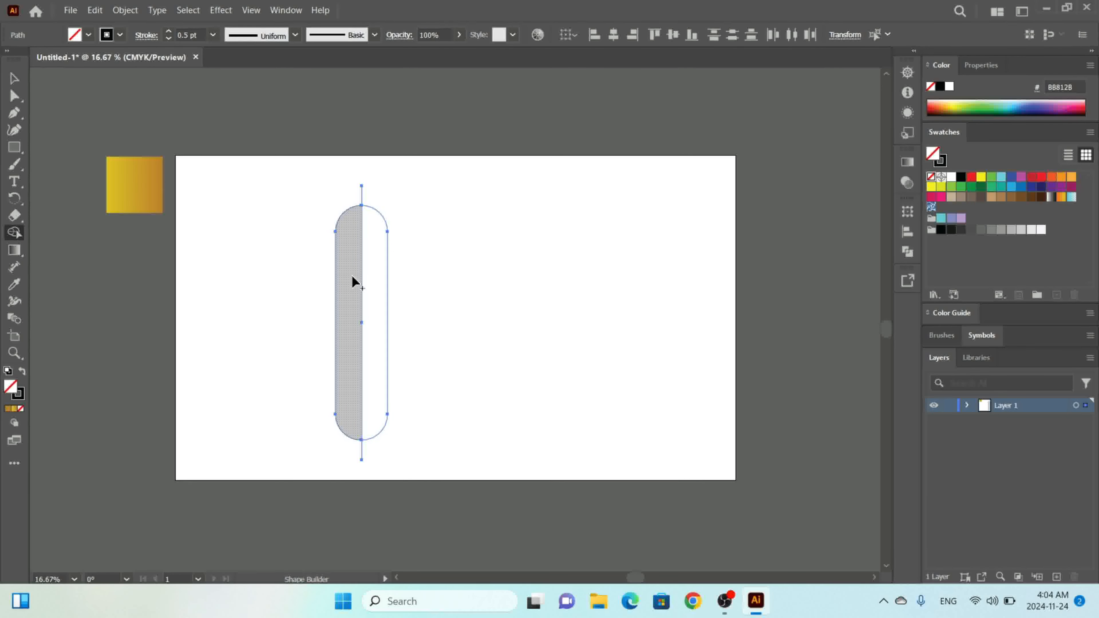
pyautogui.click(975, 109)
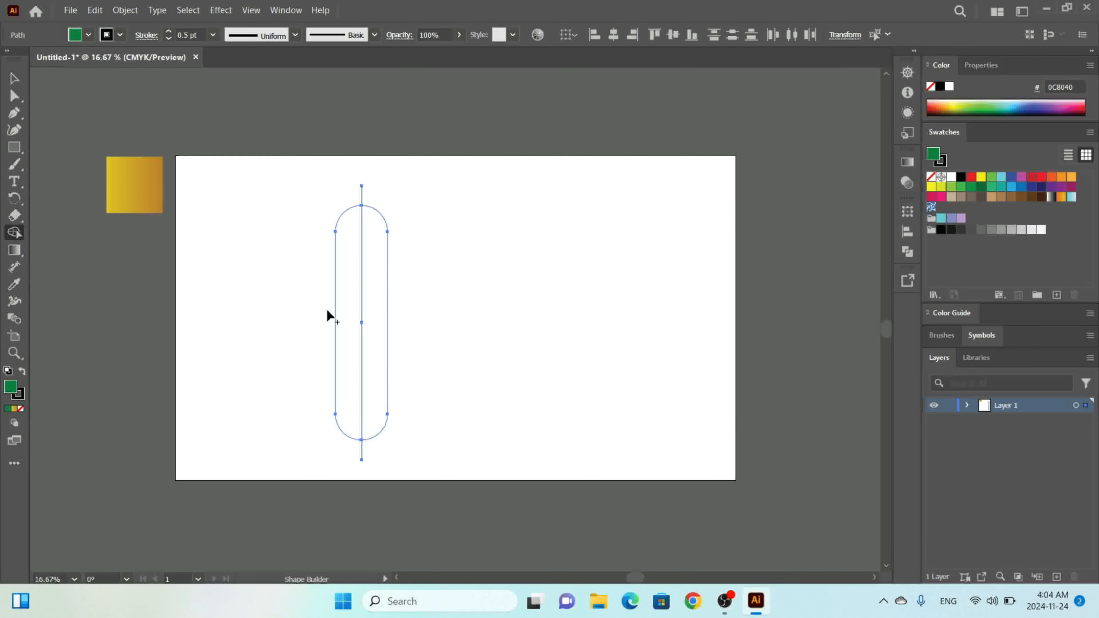
pyautogui.click(346, 311)
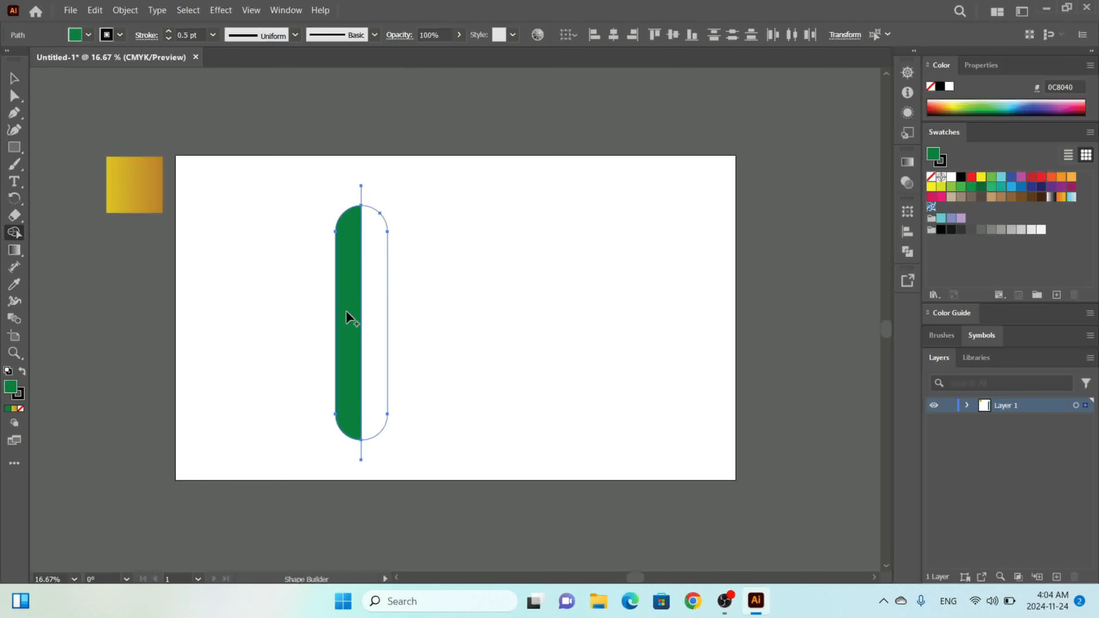
pyautogui.click(368, 307)
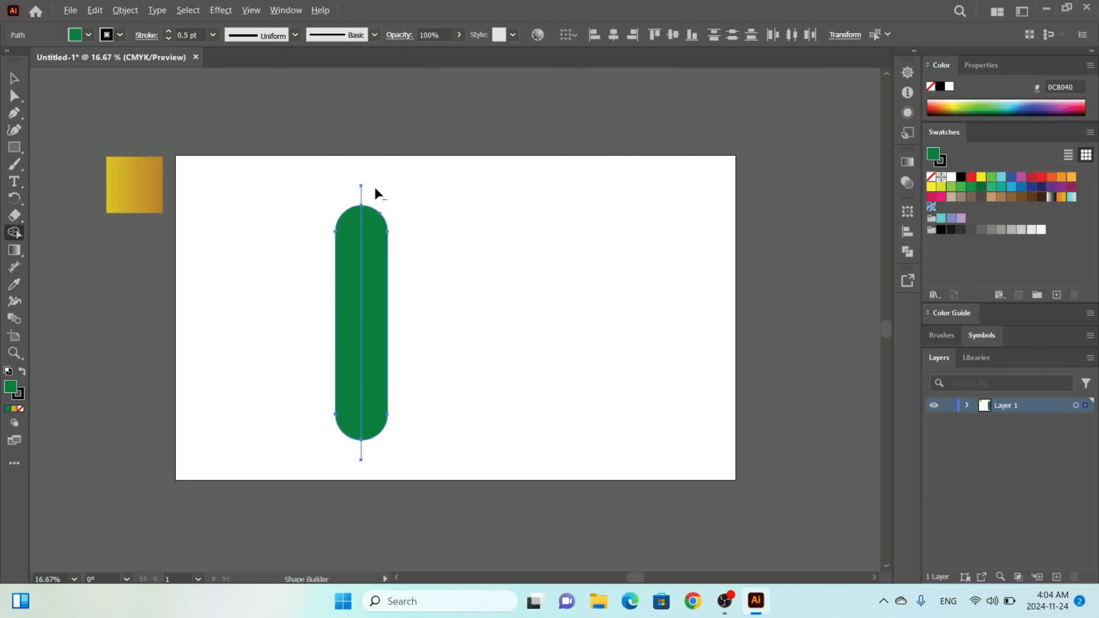
# Remove the line's protruding ends above and below the pill with the Shape Builder tool.
pyautogui.moveTo(374, 187); pyautogui.dragTo(327, 201)
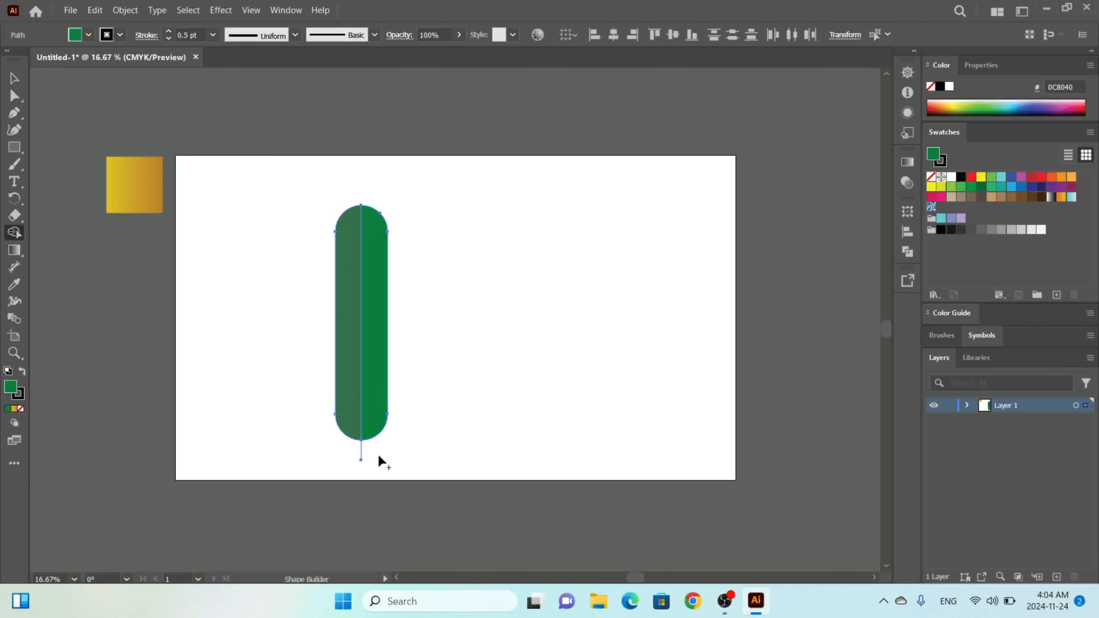
pyautogui.moveTo(319, 443); pyautogui.dragTo(319, 443)
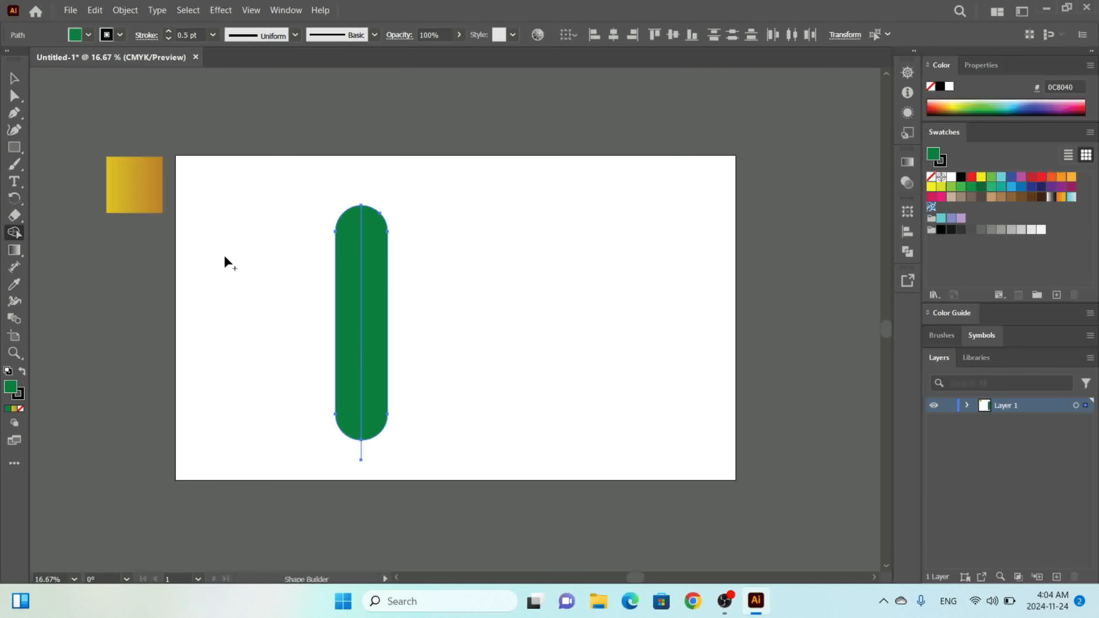
pyautogui.keyDown('alt'); pyautogui.click(367, 453); pyautogui.keyUp('alt')
pyautogui.click(16, 78)
pyautogui.rightClick(363, 269)
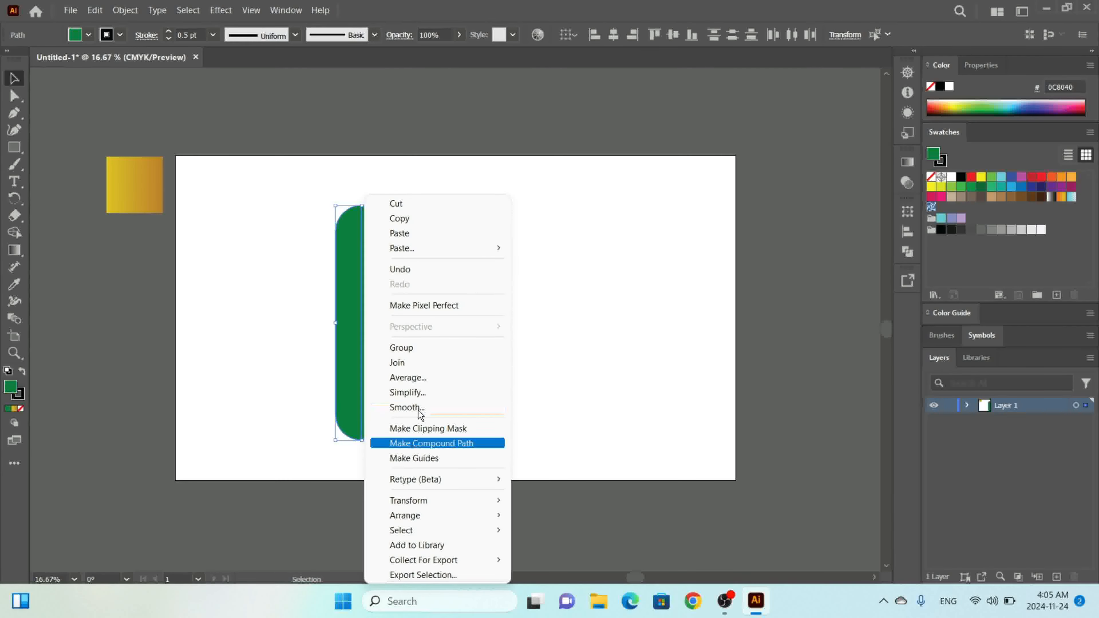
pyautogui.click(573, 361)
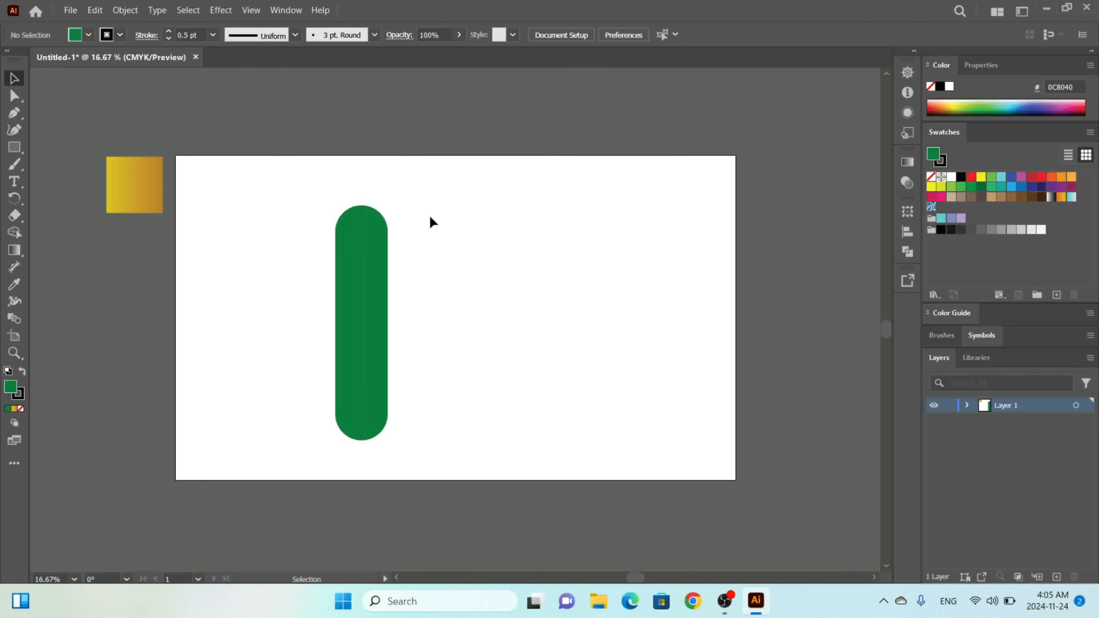
# Select both pill halves and set their stroke weight to 0 pt.
pyautogui.moveTo(412, 202); pyautogui.dragTo(316, 473)
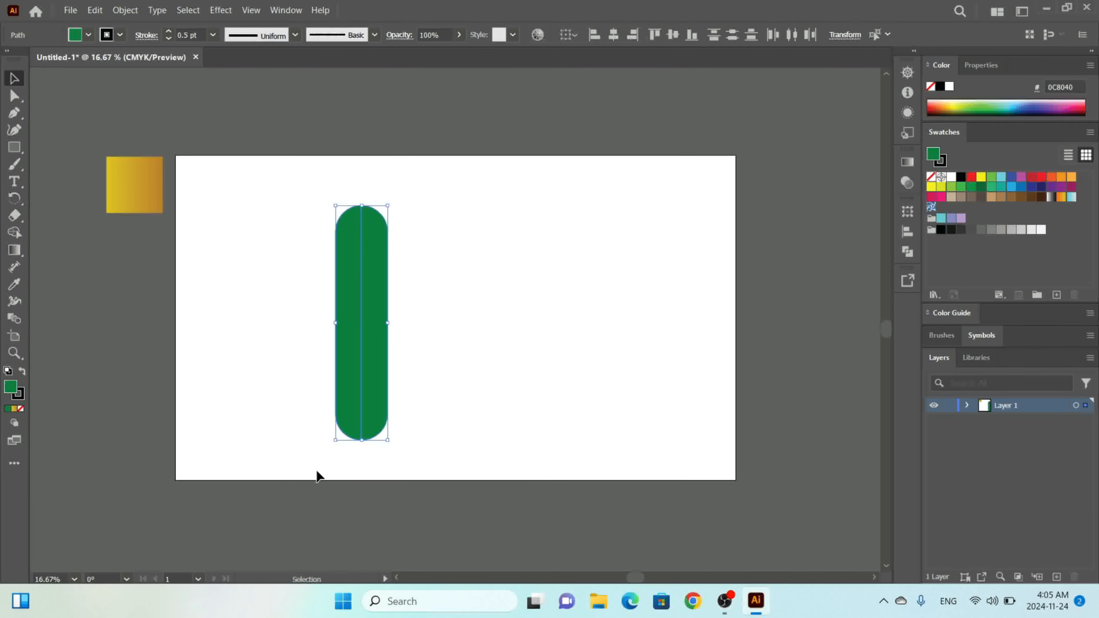
pyautogui.click(196, 34)
pyautogui.write('0')
pyautogui.press('Return')
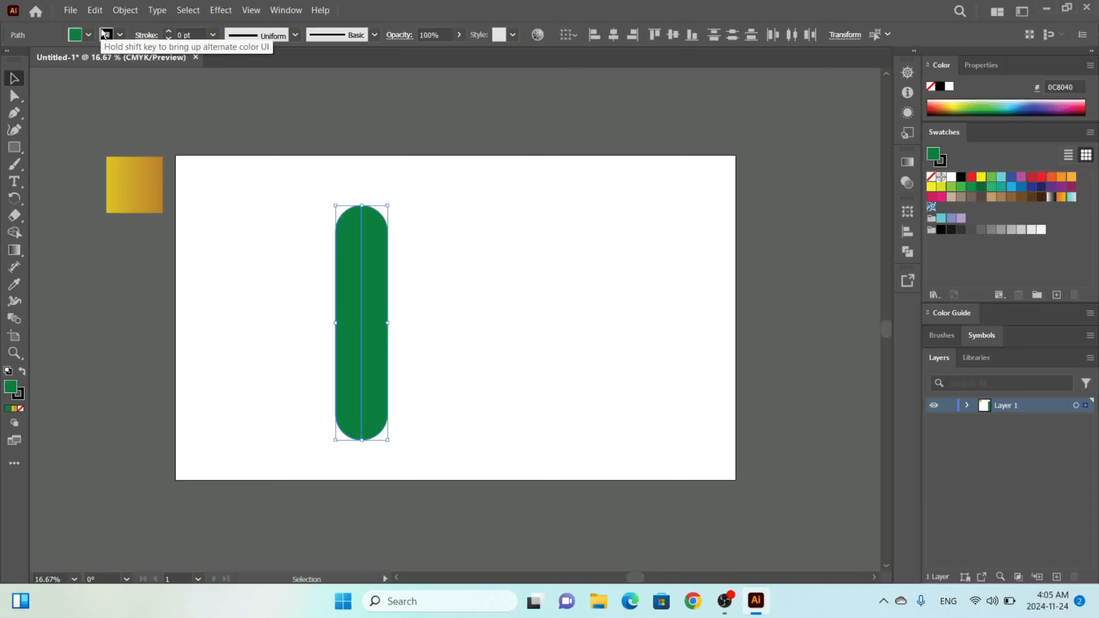
pyautogui.click(239, 363)
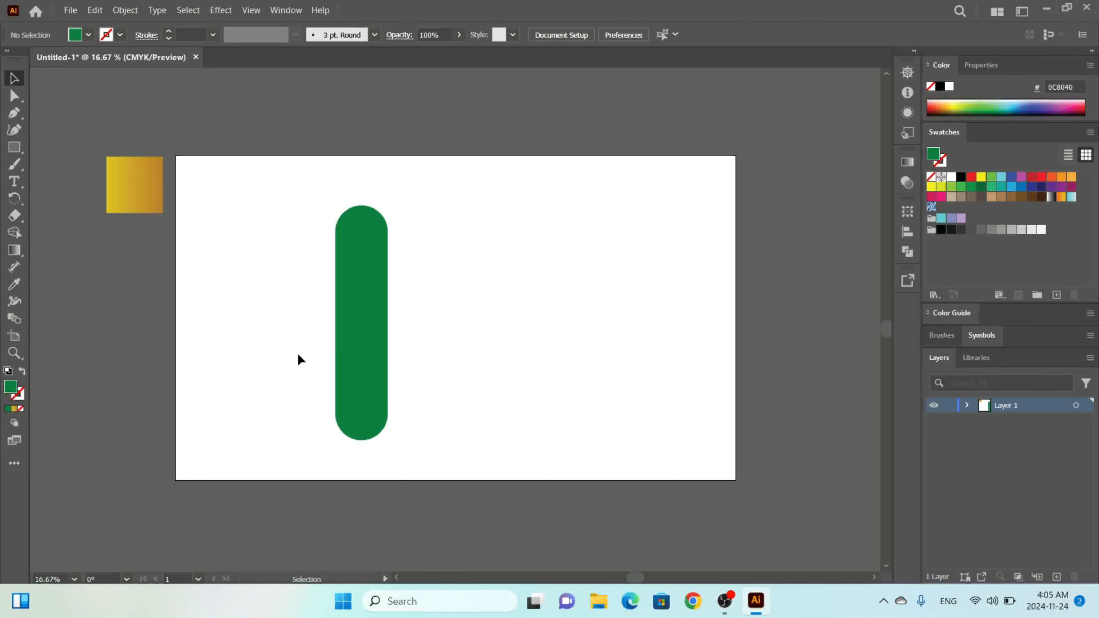
# Apply the gold square's gradient to the pill's left half with the Eyedropper.
pyautogui.click(336, 342)
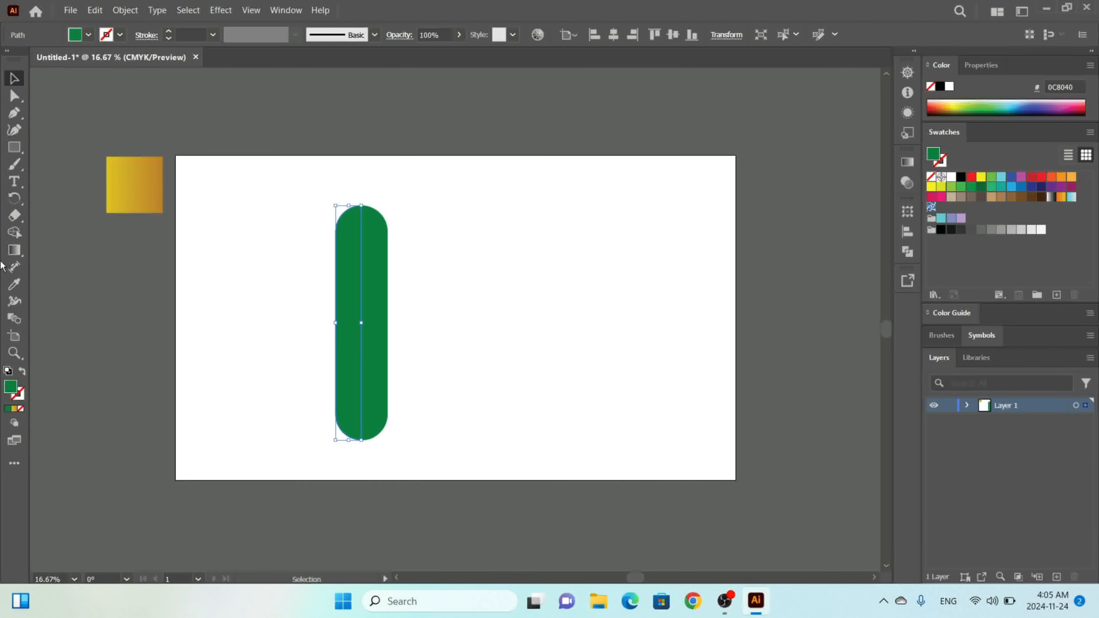
pyautogui.click(12, 287)
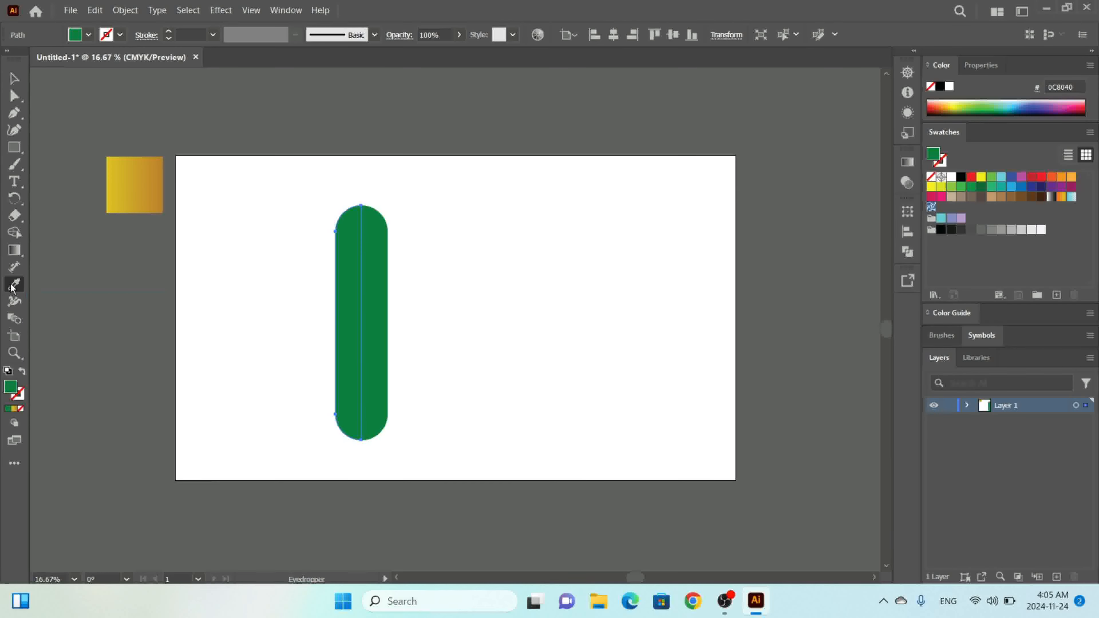
pyautogui.click(113, 185)
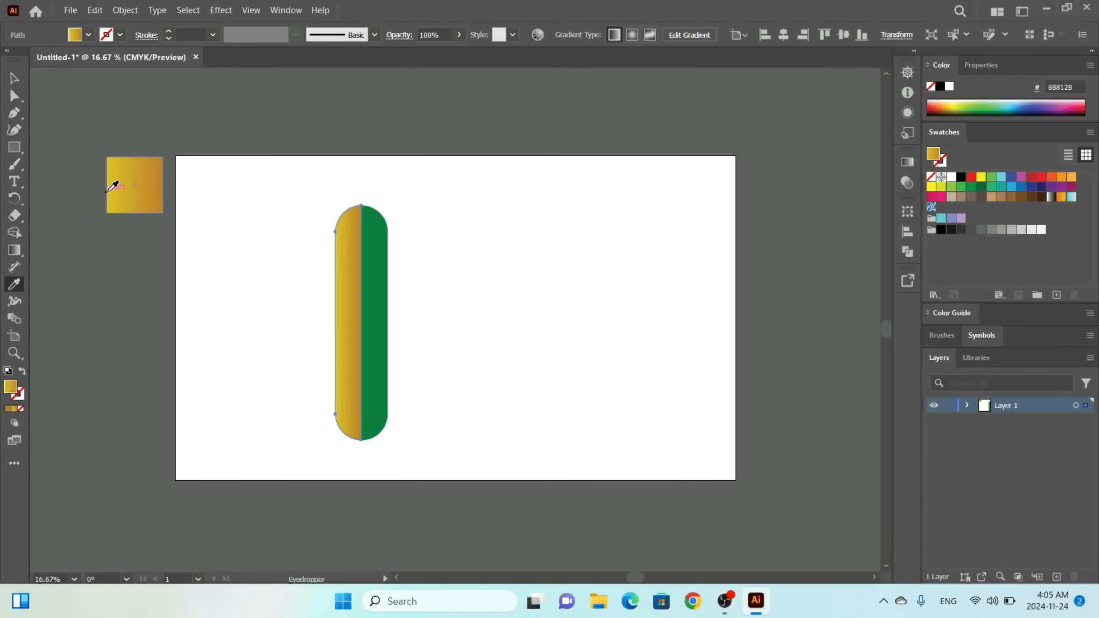
# Apply the gold square's gradient to the pill's right half with the Eyedropper.
pyautogui.click(13, 78)
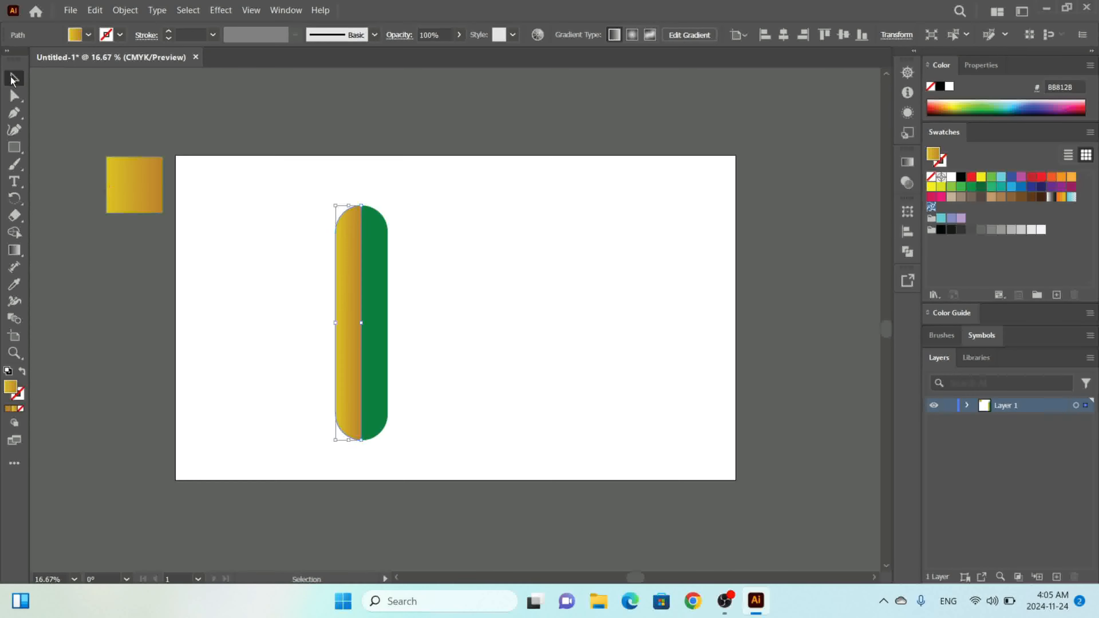
pyautogui.click(383, 298)
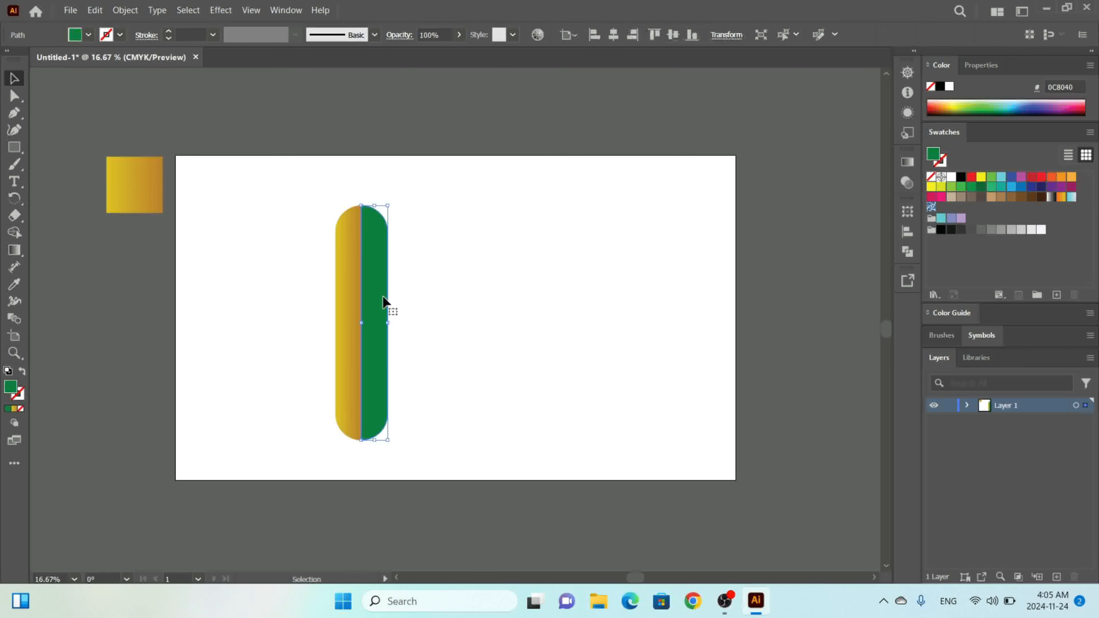
pyautogui.click(14, 284)
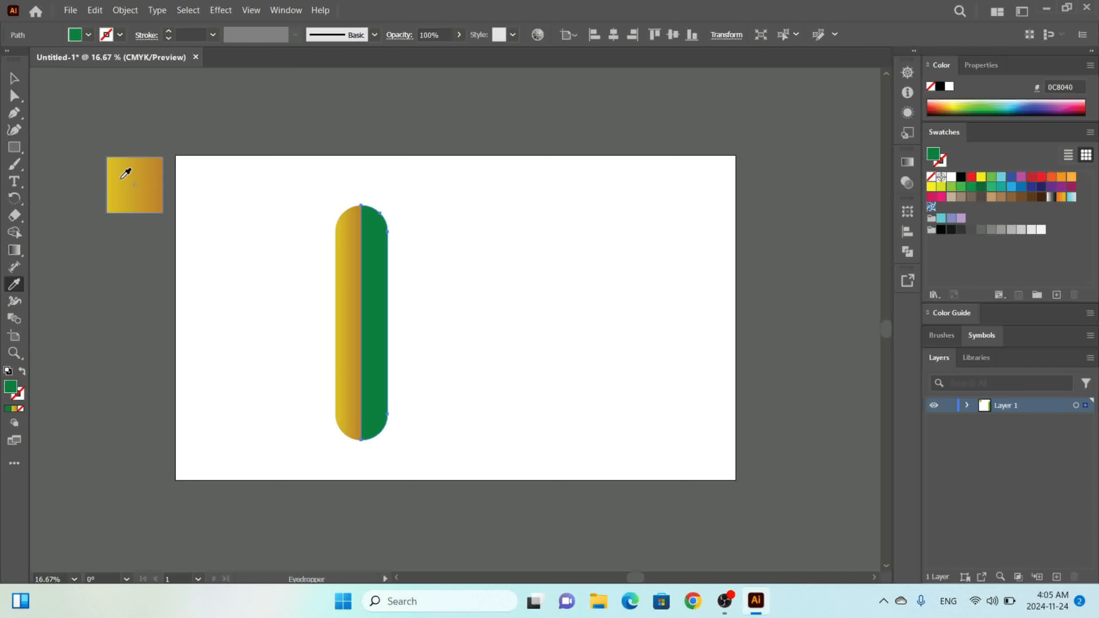
pyautogui.click(125, 174)
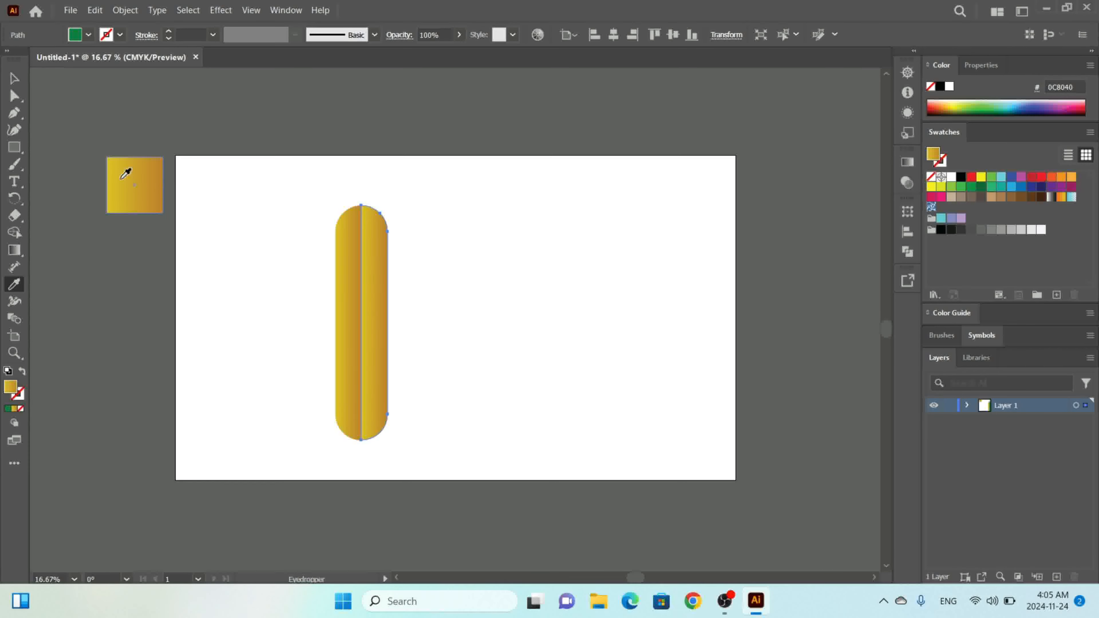
# Reorient the right half's gradient to run vertically from its top downward with the Gradient tool.
pyautogui.click(13, 250)
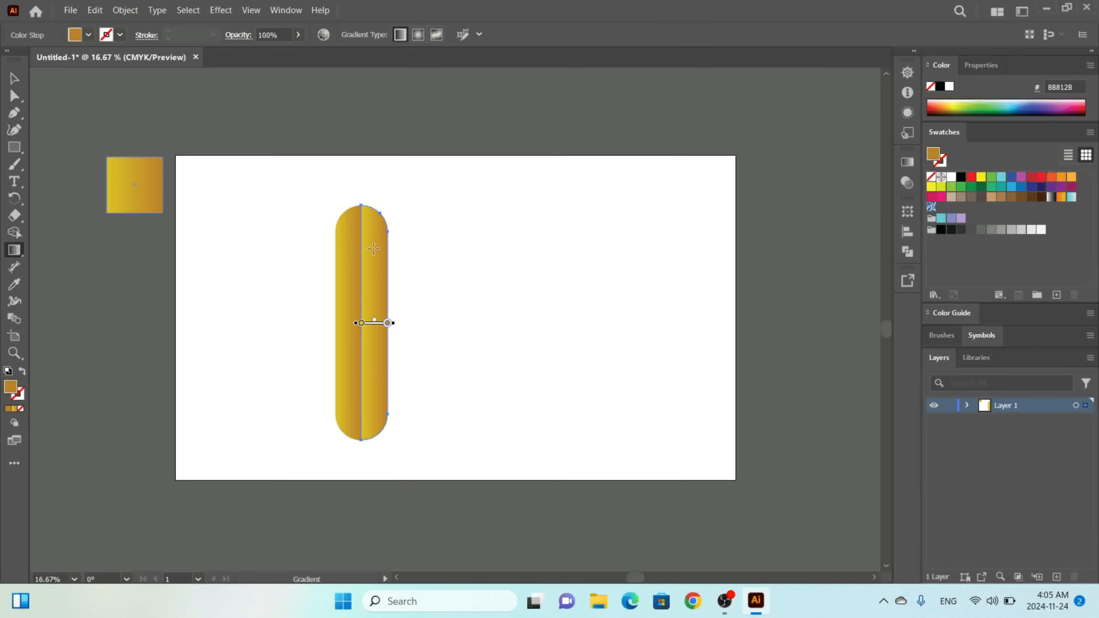
pyautogui.moveTo(373, 215); pyautogui.dragTo(372, 373)
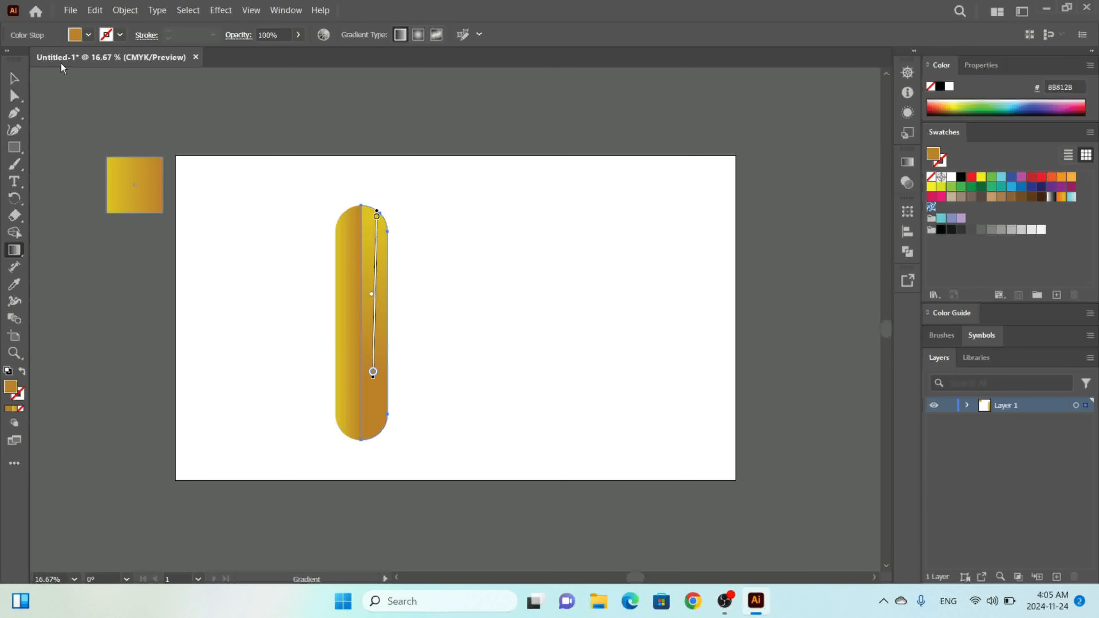
pyautogui.click(13, 78)
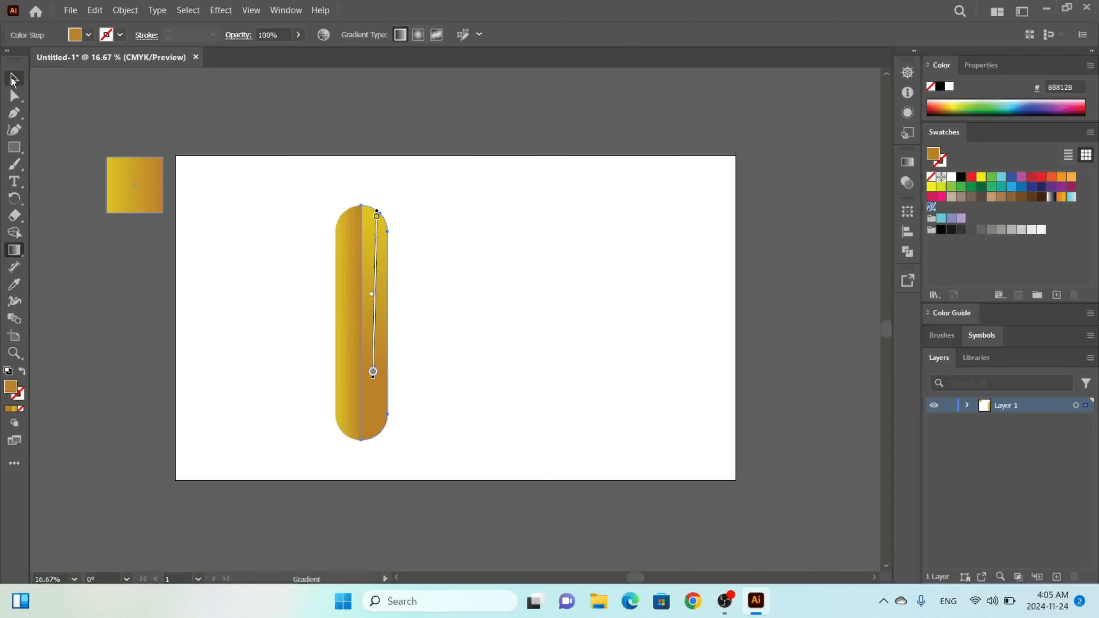
# Reorient the left half's gradient with the Gradient tool so it runs vertically from the bottom upward.
pyautogui.click(345, 300)
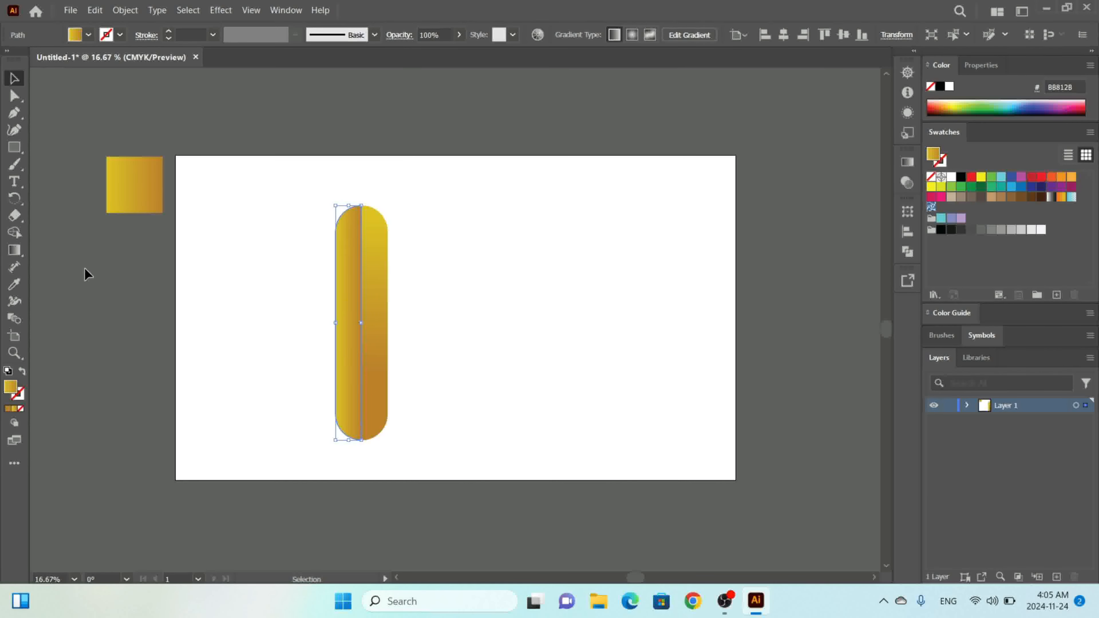
pyautogui.click(14, 250)
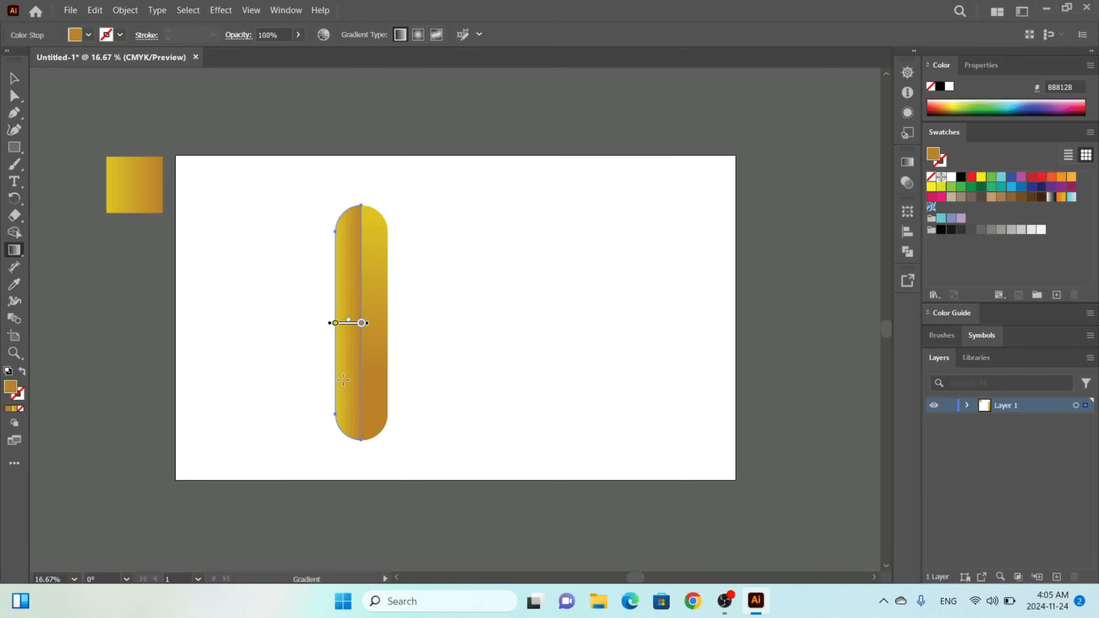
pyautogui.moveTo(343, 381); pyautogui.dragTo(351, 349)
pyautogui.moveTo(354, 283); pyautogui.dragTo(357, 250)
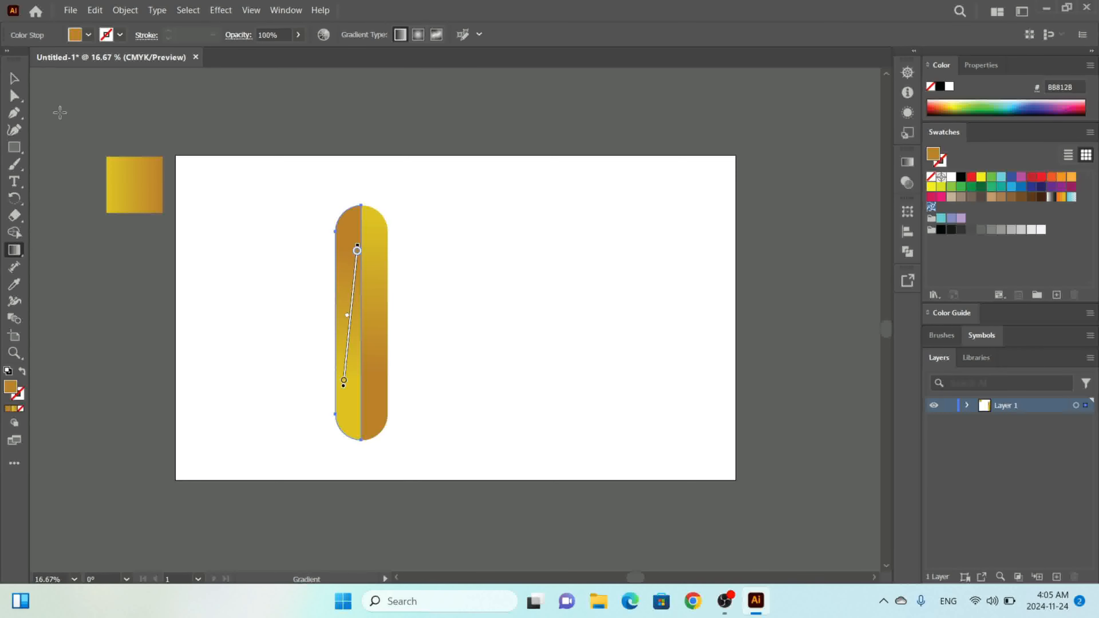
pyautogui.click(14, 80)
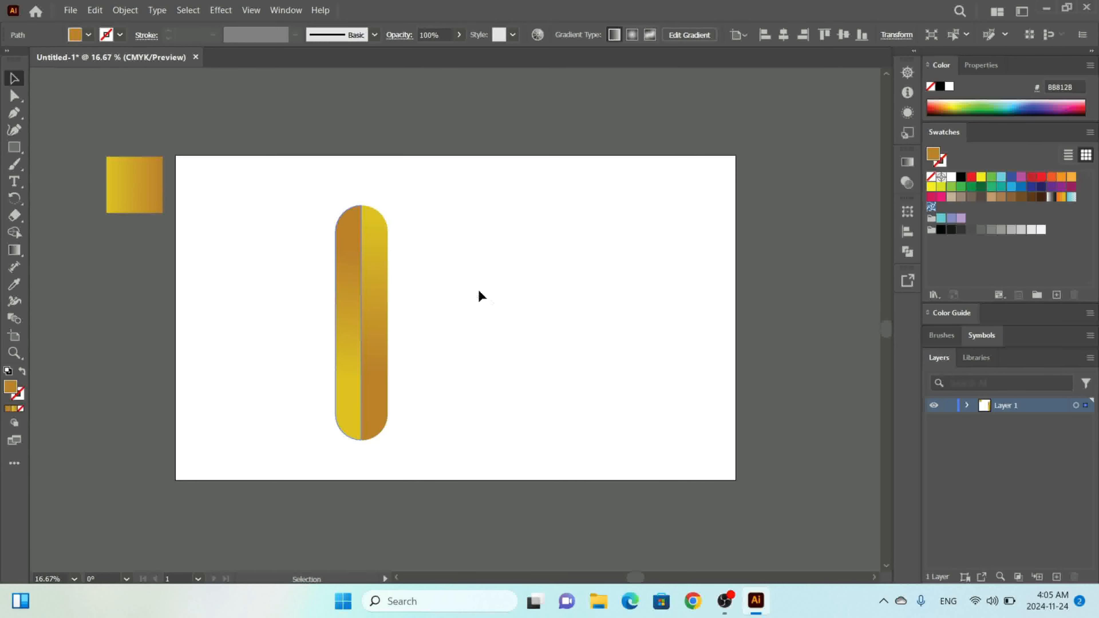
# Select both pill halves and group them into one pill, undoing an accidental rotation.
pyautogui.click(486, 294)
pyautogui.moveTo(436, 193); pyautogui.dragTo(320, 449)
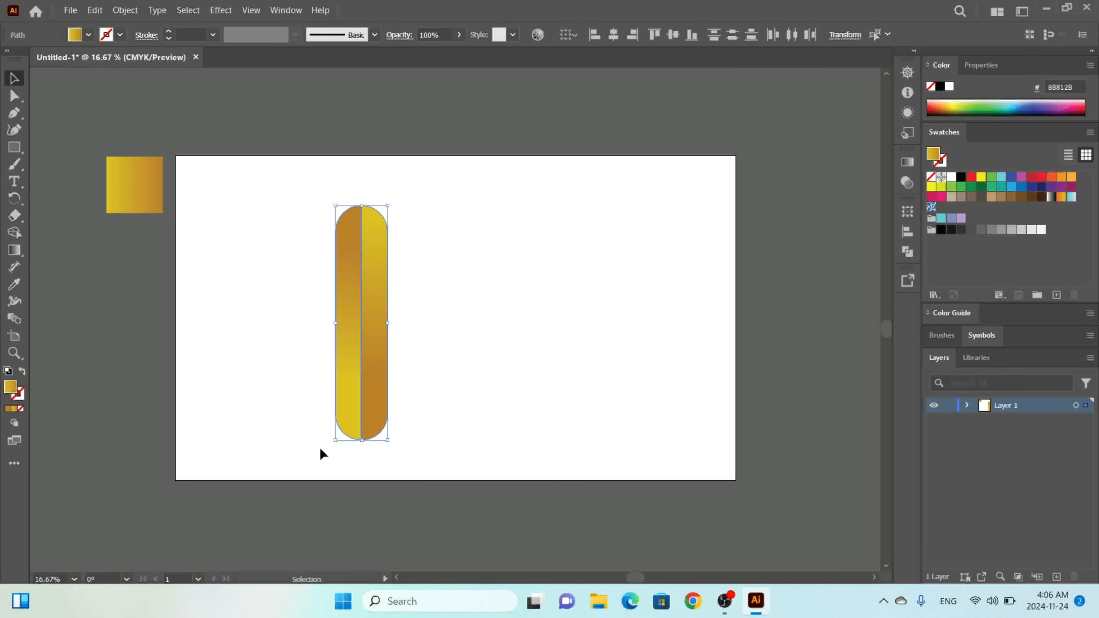
pyautogui.hotkey('ctrl', 'g')
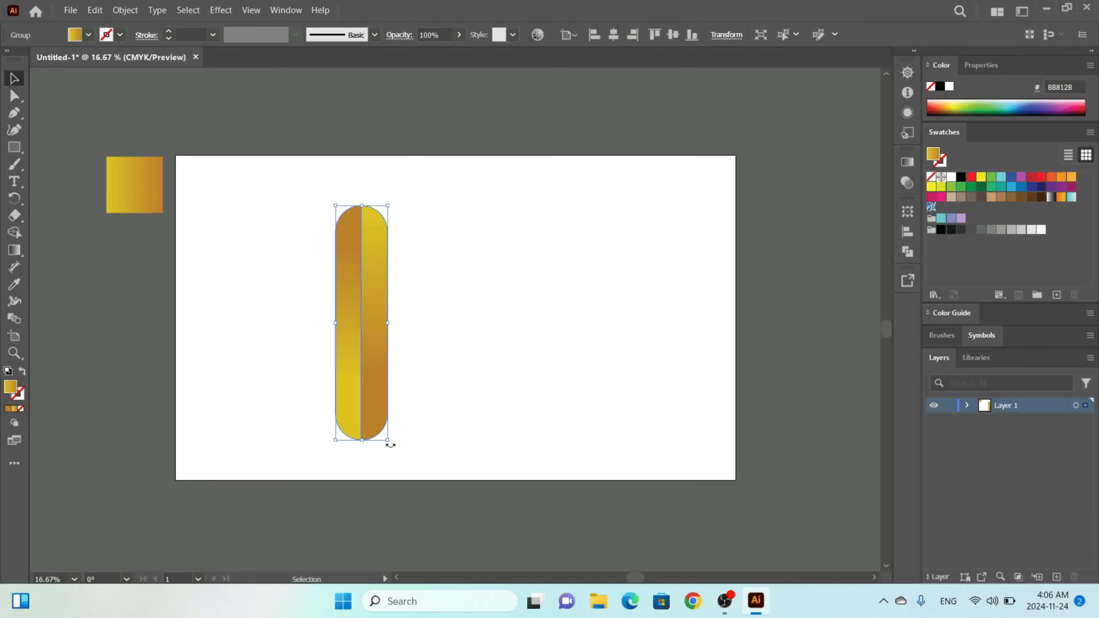
pyautogui.moveTo(391, 444); pyautogui.dragTo(423, 443)
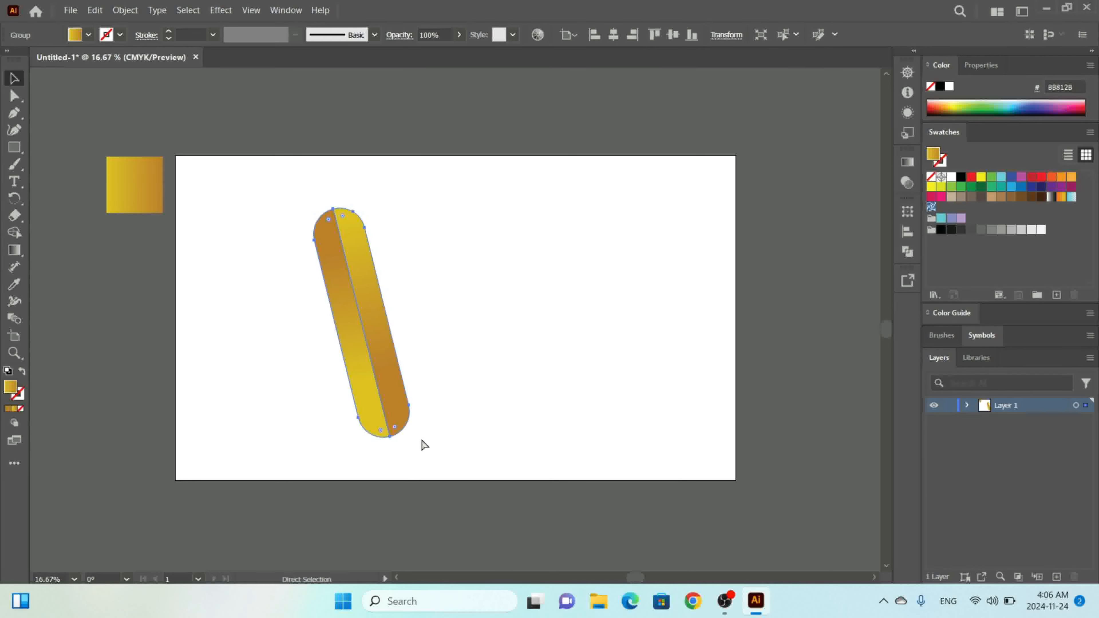
pyautogui.hotkey('ctrl', 'z')
# Duplicate the grouped pill twice, placing the copies side by side to its right.
pyautogui.press('a')
pyautogui.hotkey('ctrl', 'c')
pyautogui.hotkey('ctrl', 'v')
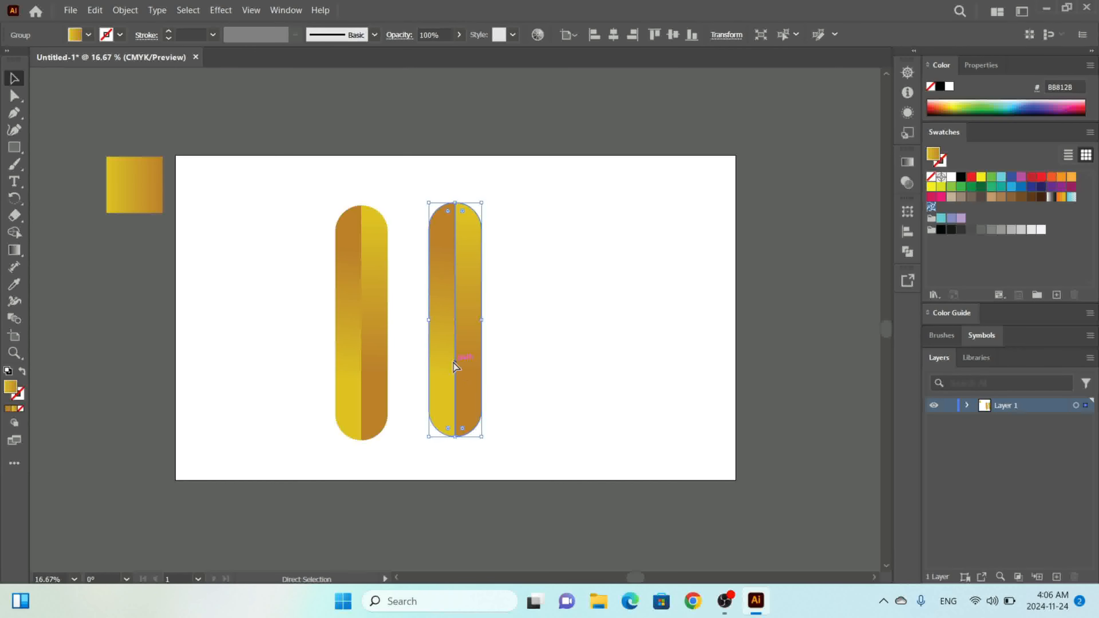
pyautogui.moveTo(456, 352); pyautogui.dragTo(591, 332)
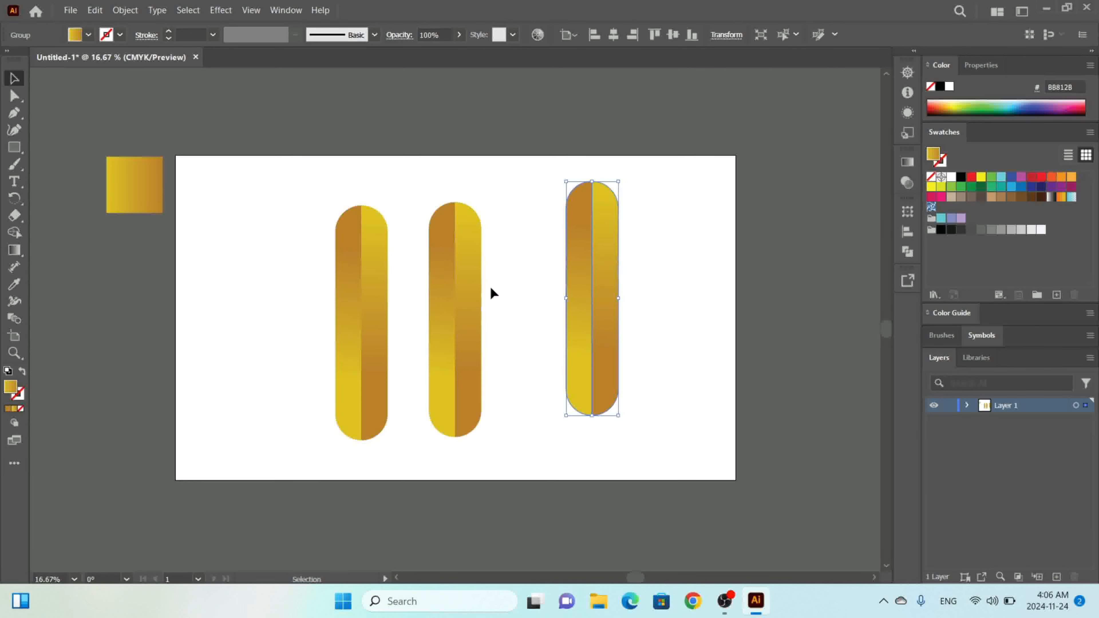
# Align the two left pills on their vertical centres and rotate them together by 20°.
pyautogui.moveTo(491, 288); pyautogui.dragTo(329, 446)
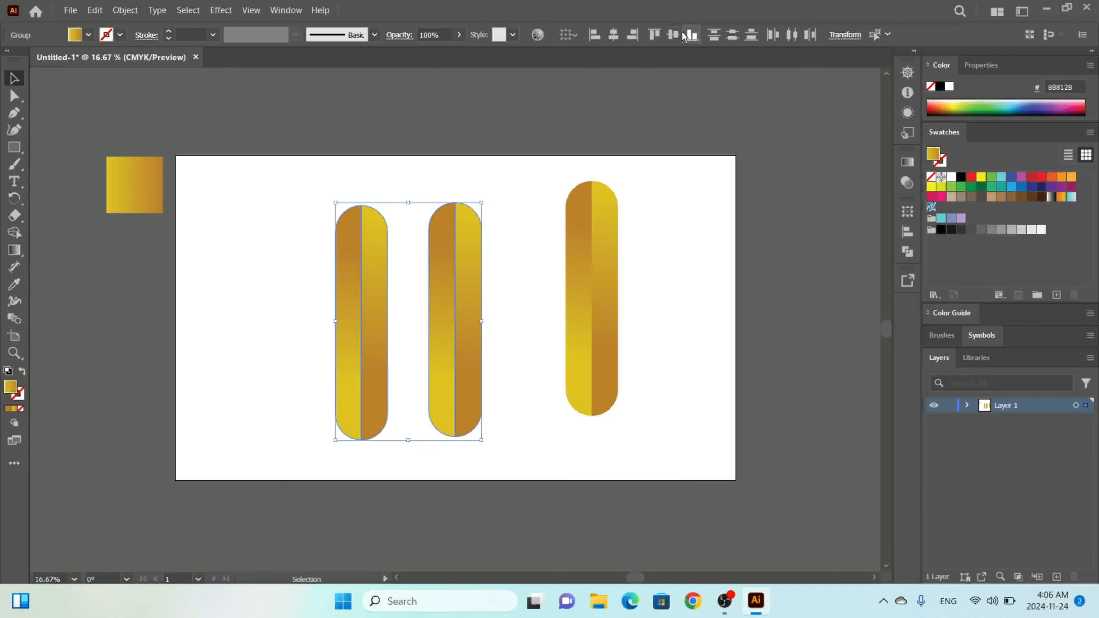
pyautogui.click(673, 35)
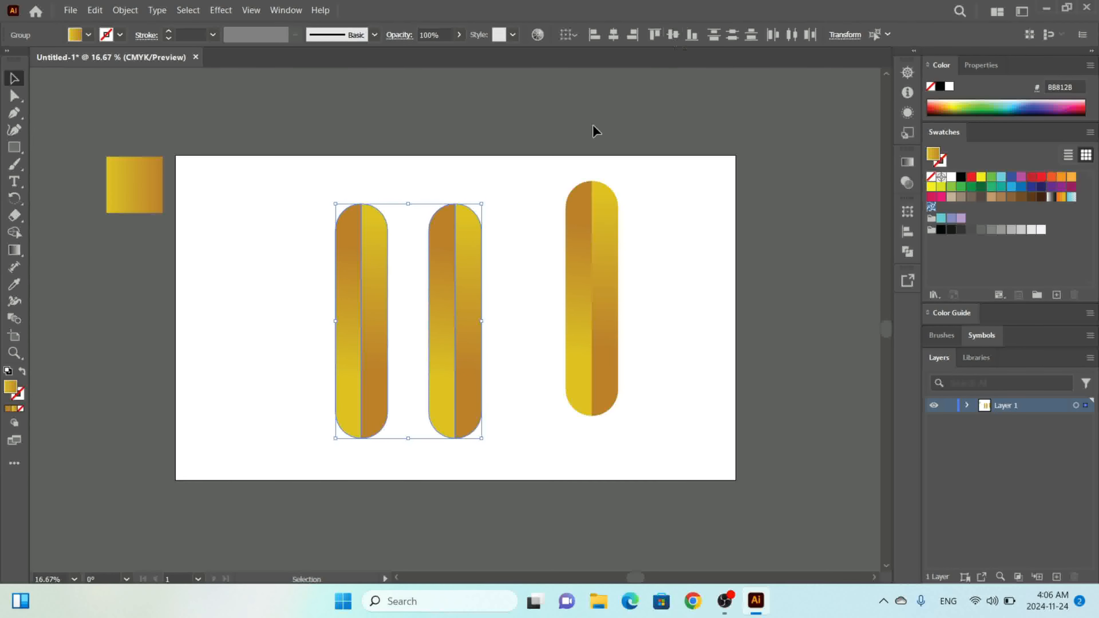
pyautogui.rightClick(450, 286)
pyautogui.moveTo(522, 500)
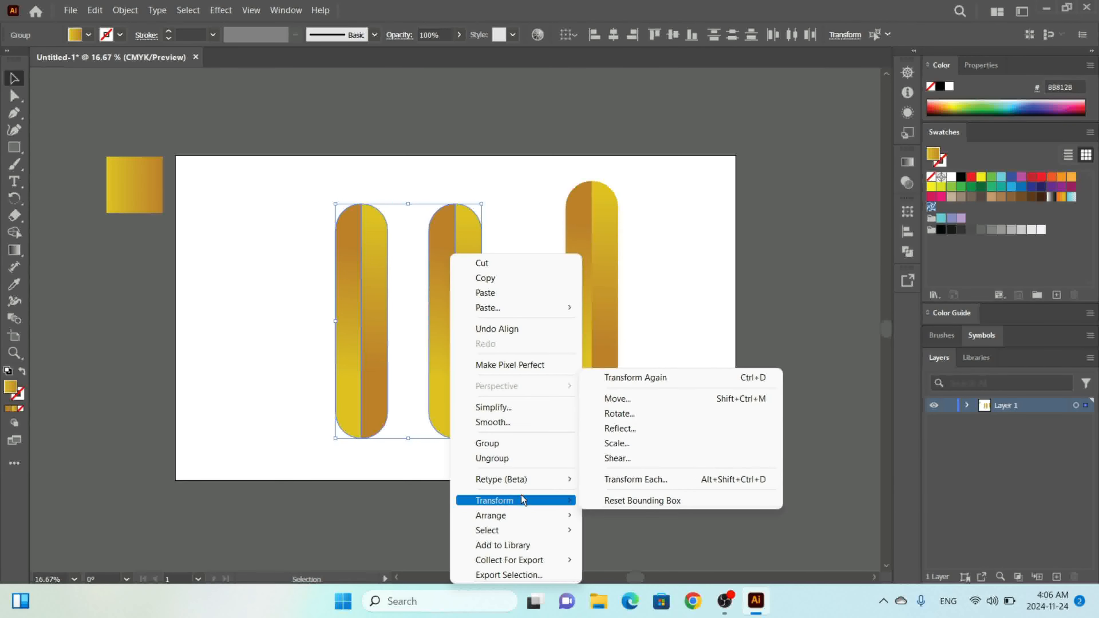
pyautogui.click(633, 416)
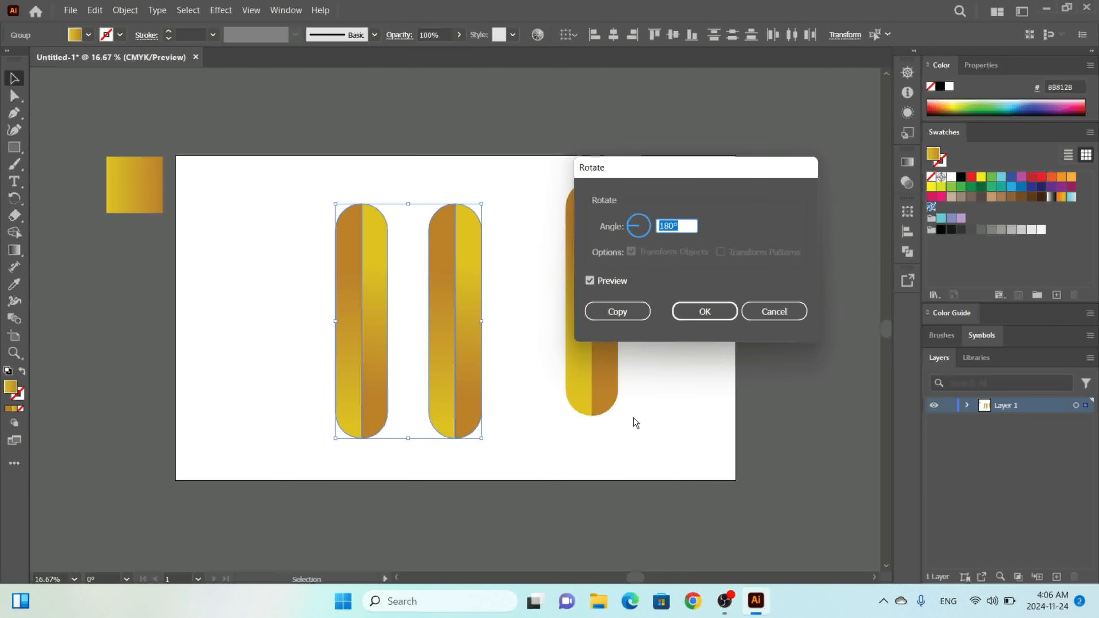
pyautogui.write('45')
pyautogui.click(611, 281)
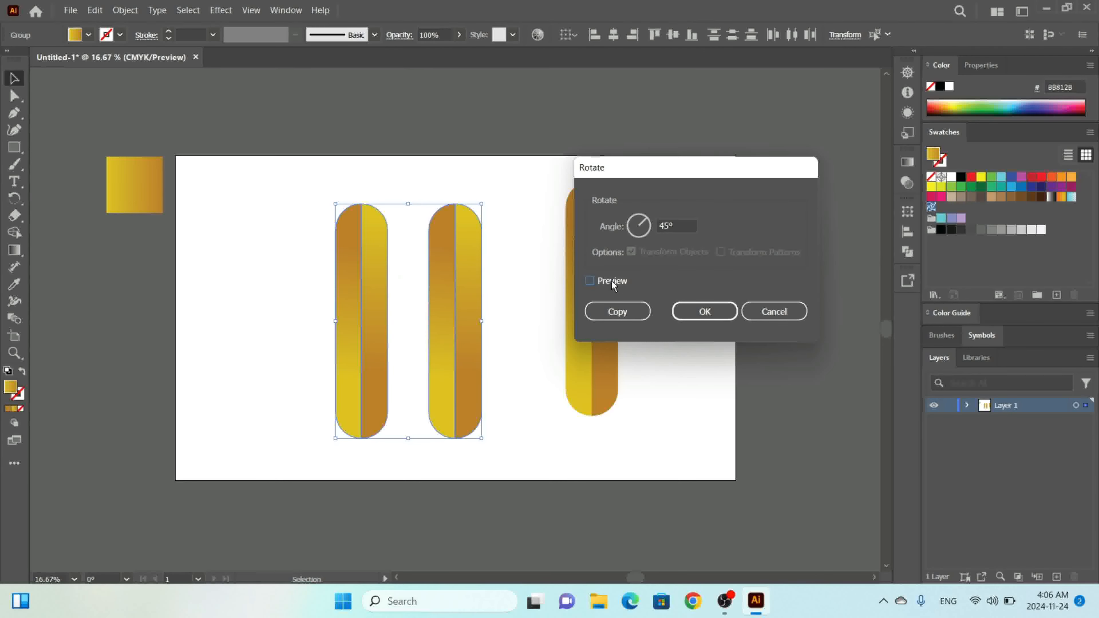
pyautogui.click(611, 281)
pyautogui.click(611, 281)
pyautogui.moveTo(684, 226); pyautogui.dragTo(633, 236)
pyautogui.write('20')
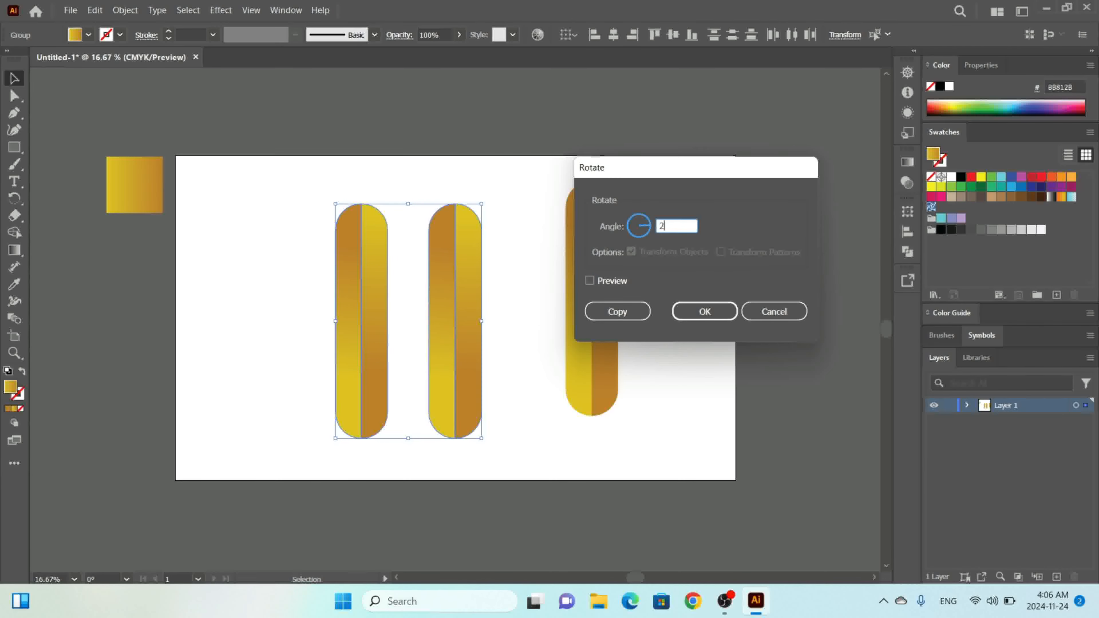
pyautogui.click(614, 282)
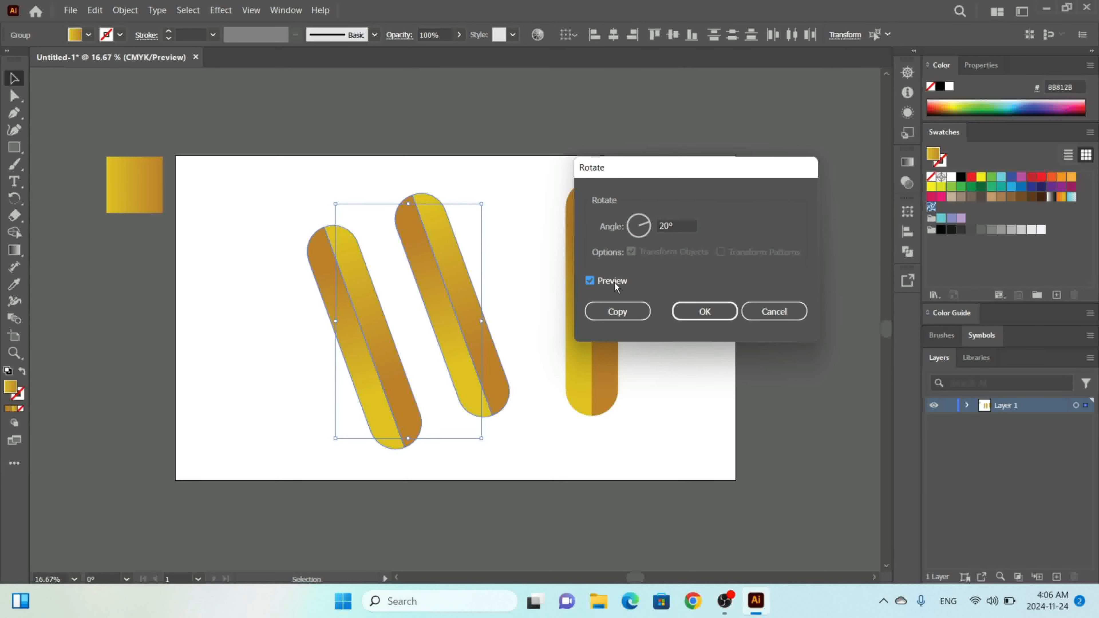
pyautogui.click(704, 311)
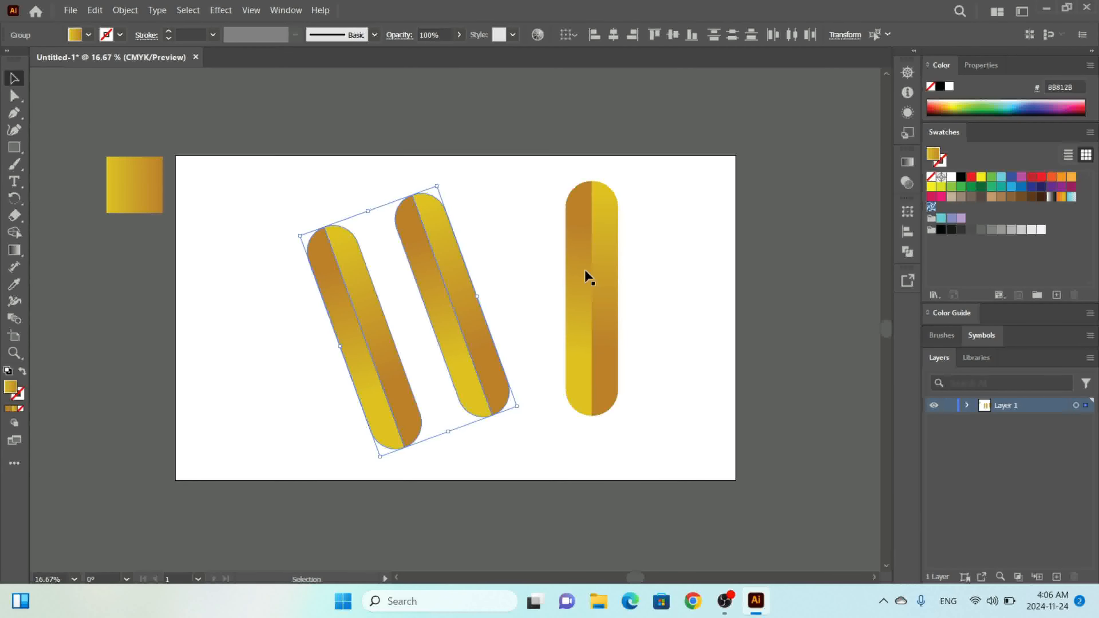
# Rotate the third pill nearly horizontal and lay it across the two tilted pills.
pyautogui.click(584, 269)
pyautogui.rightClick(585, 269)
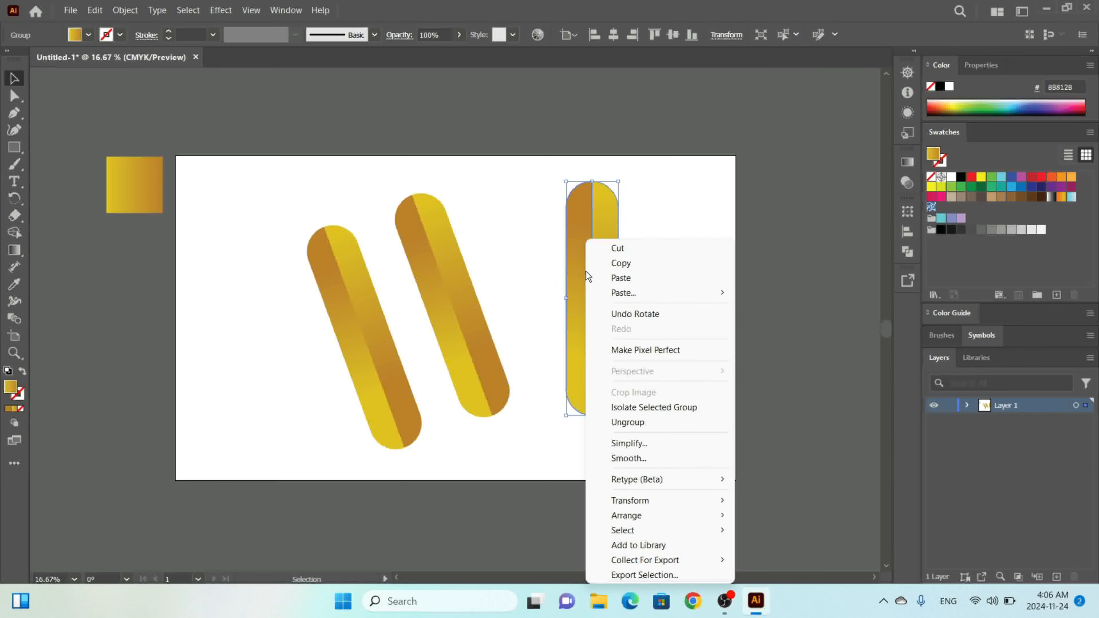
pyautogui.moveTo(685, 501)
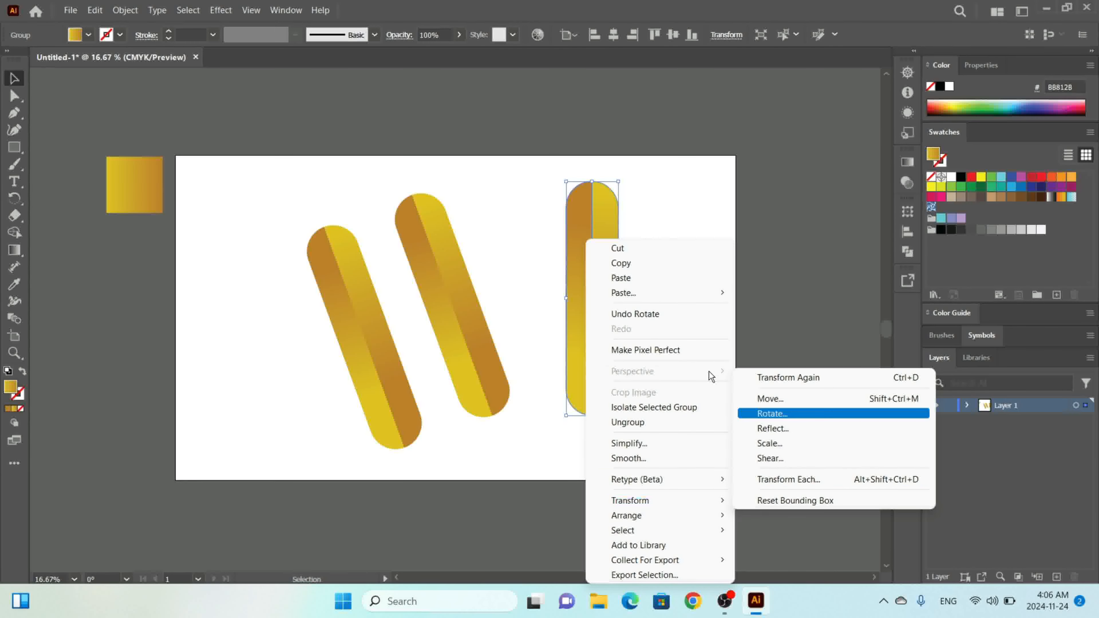
pyautogui.click(598, 206)
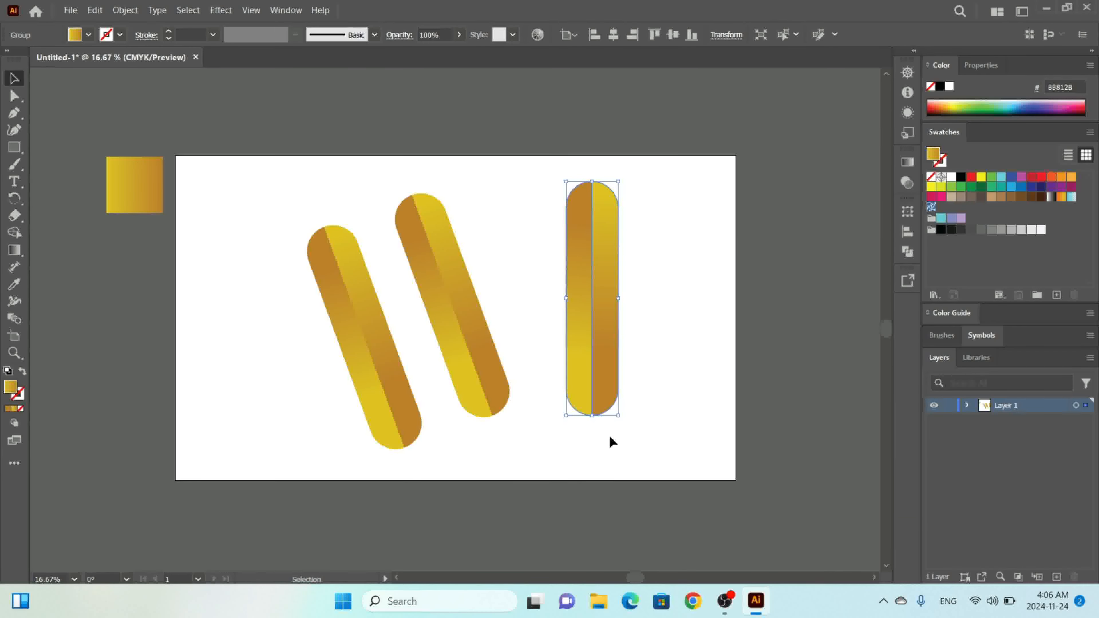
pyautogui.click(620, 417)
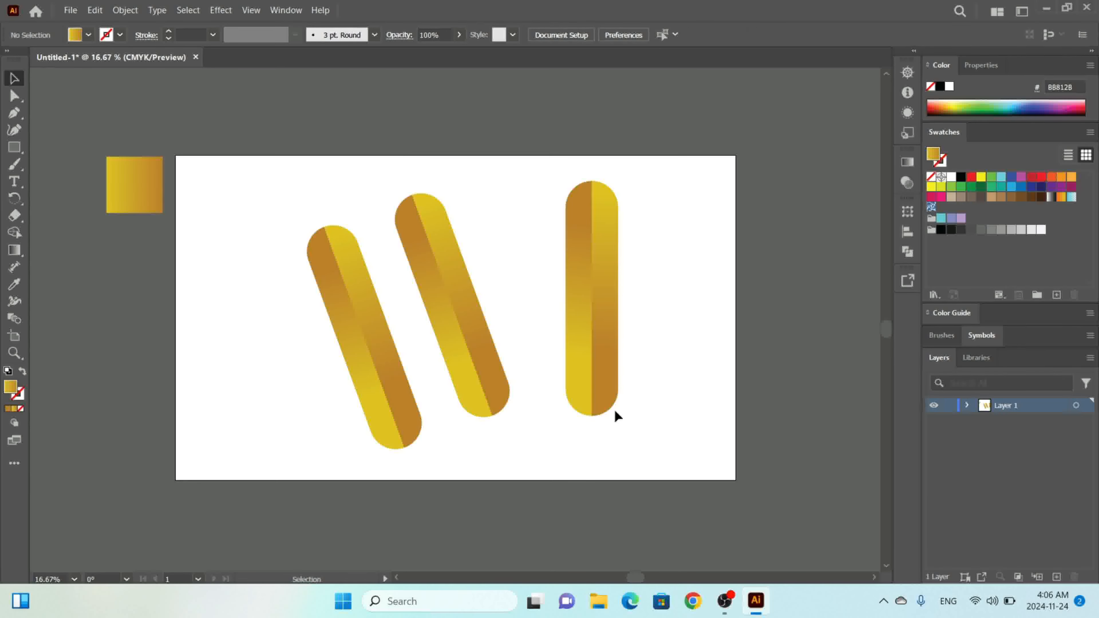
pyautogui.click(611, 388)
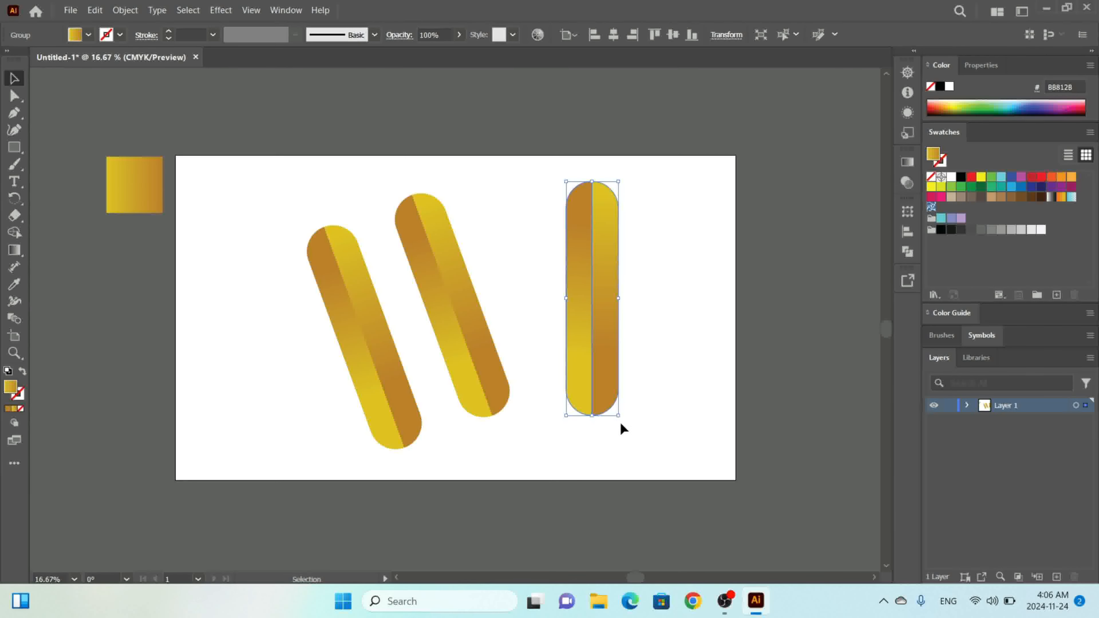
pyautogui.moveTo(623, 429); pyautogui.dragTo(477, 307)
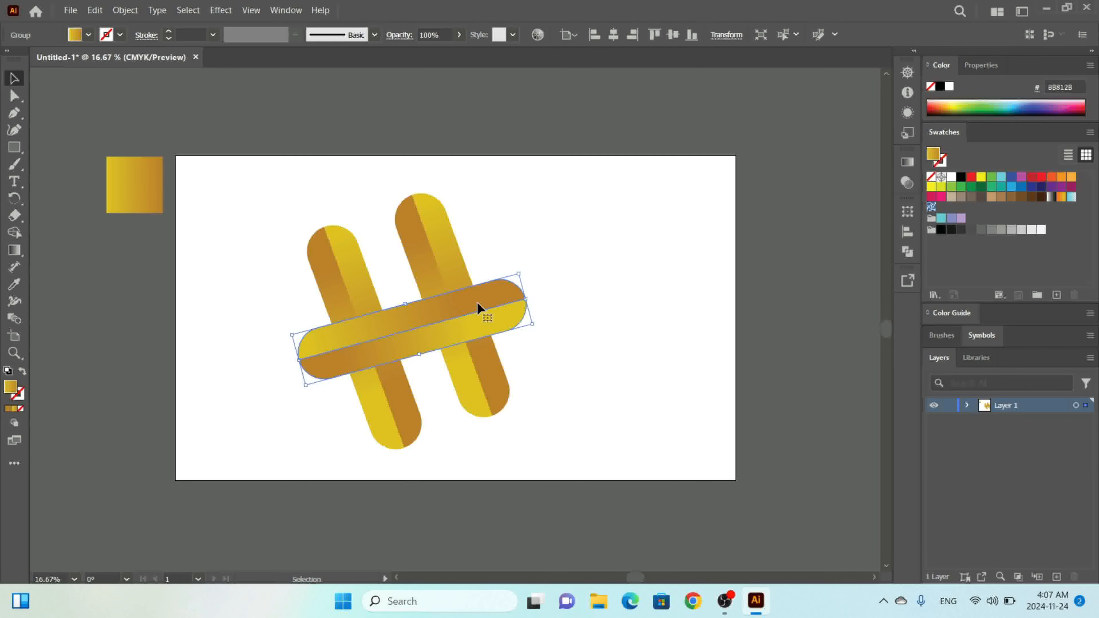
pyautogui.click(611, 273)
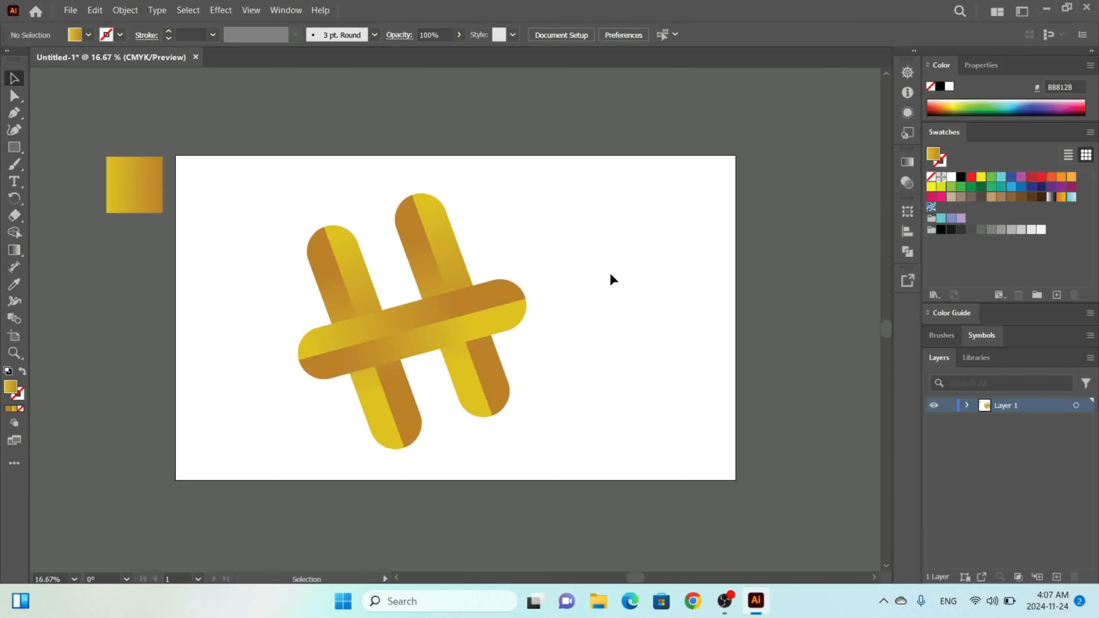
pyautogui.hotkey('ctrl', '-')
pyautogui.hotkey('ctrl', '-')
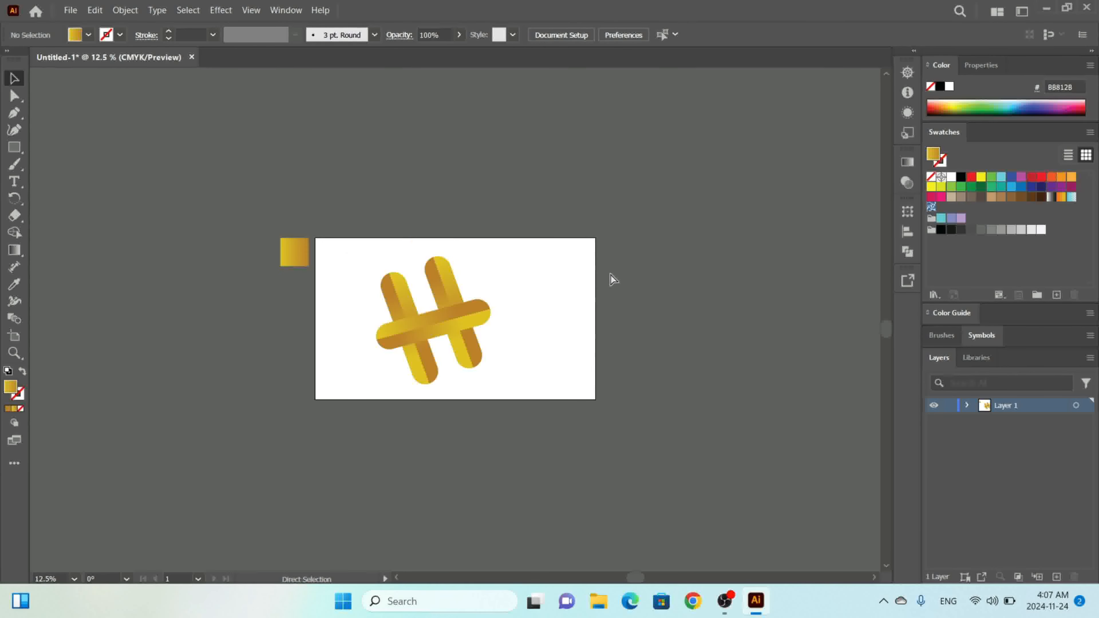
pyautogui.hotkey('ctrl', '+')
pyautogui.hotkey('ctrl', '+')
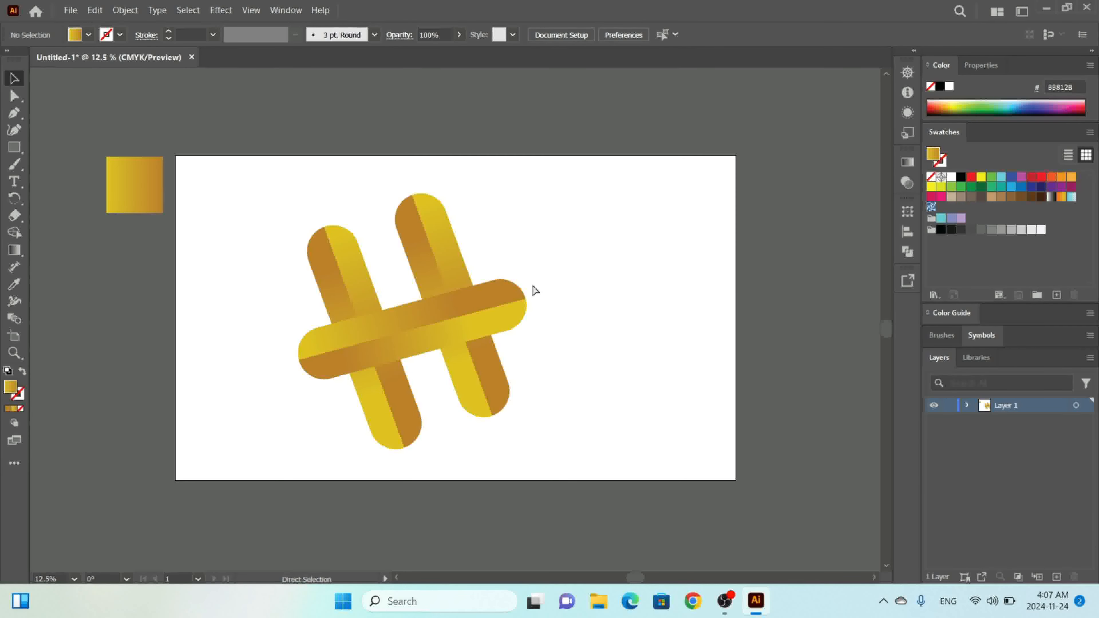
pyautogui.hotkey('ctrl', '+')
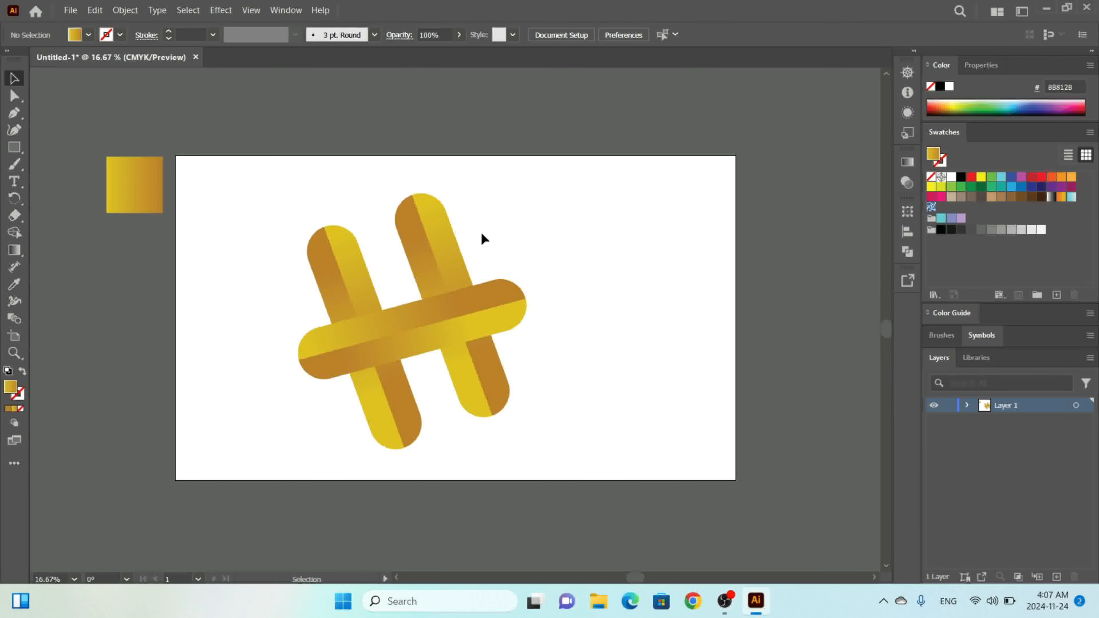
# Select the two tilted pills together and group them.
pyautogui.moveTo(481, 233); pyautogui.dragTo(426, 265)
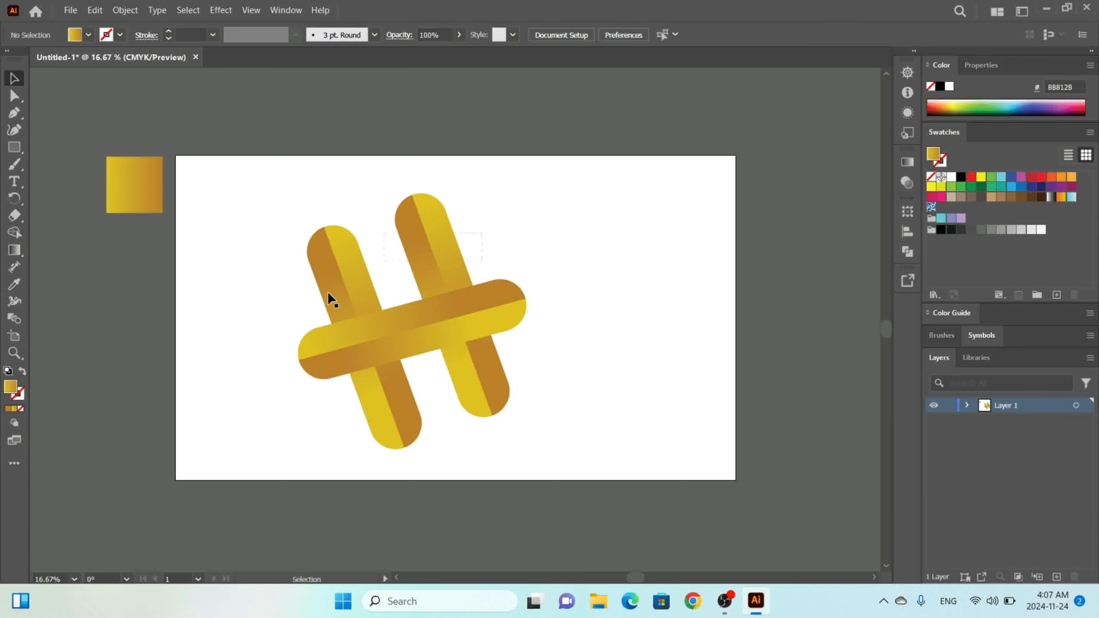
pyautogui.keyDown('shift'); pyautogui.click(338, 260); pyautogui.keyUp('shift')
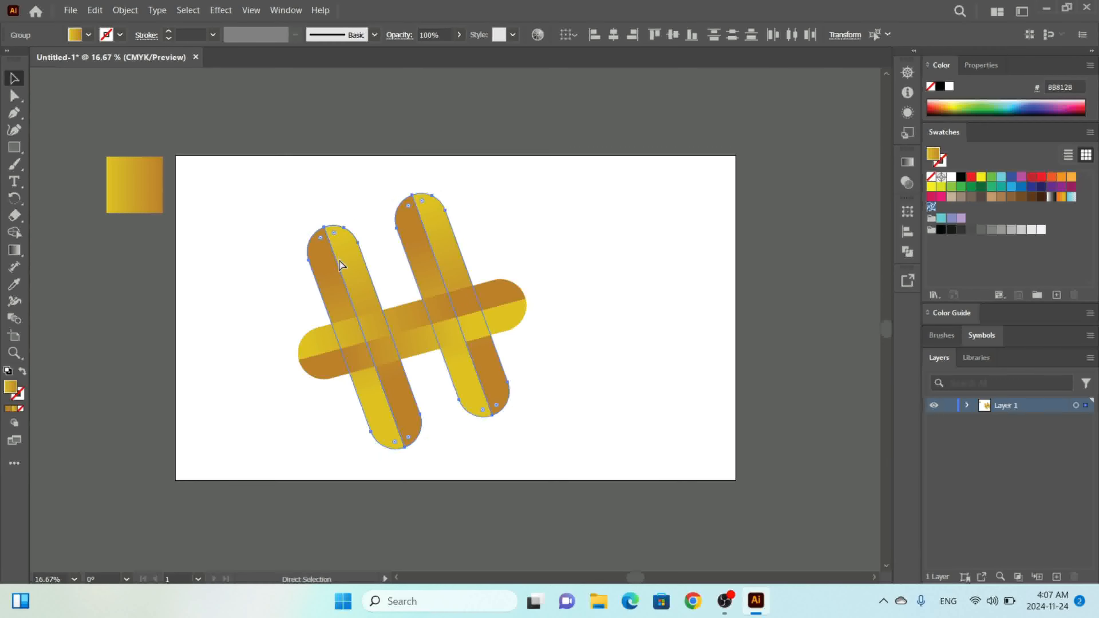
pyautogui.hotkey('ctrl', 'g')
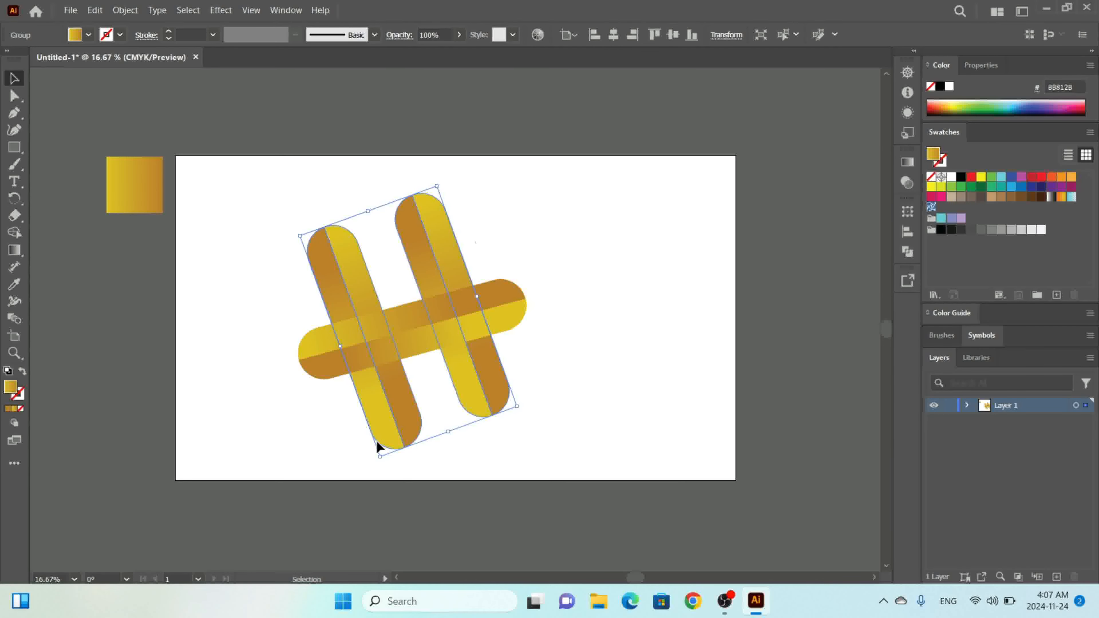
# Select the horizontal crossing pill and nudge its rotation slightly.
pyautogui.moveTo(344, 504); pyautogui.dragTo(520, 344)
pyautogui.click(584, 298)
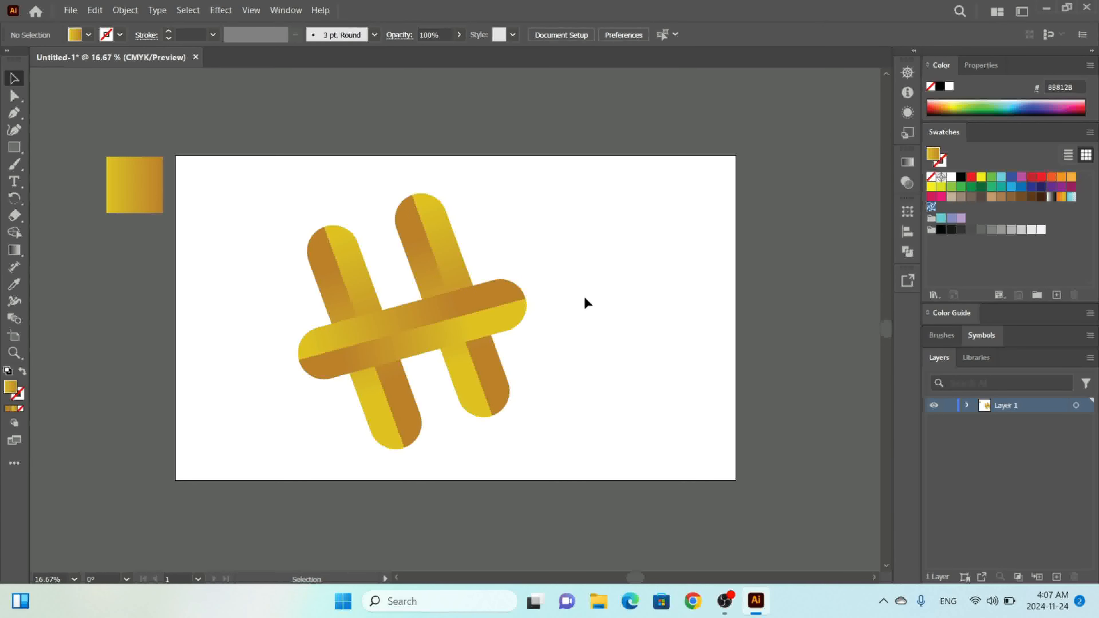
pyautogui.click(503, 308)
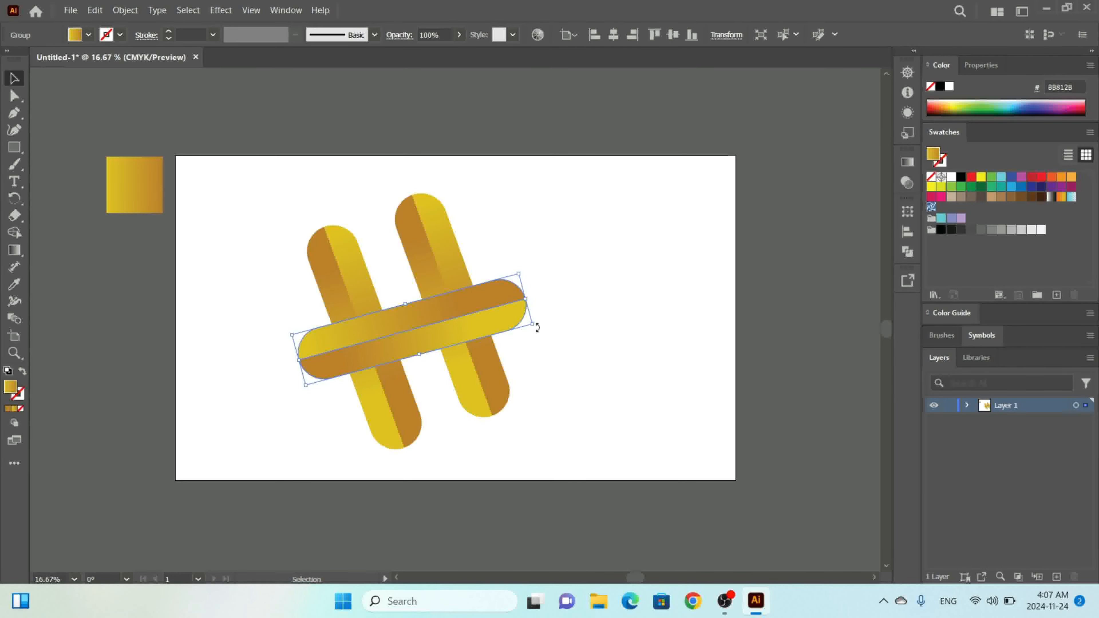
pyautogui.moveTo(537, 328); pyautogui.dragTo(537, 326)
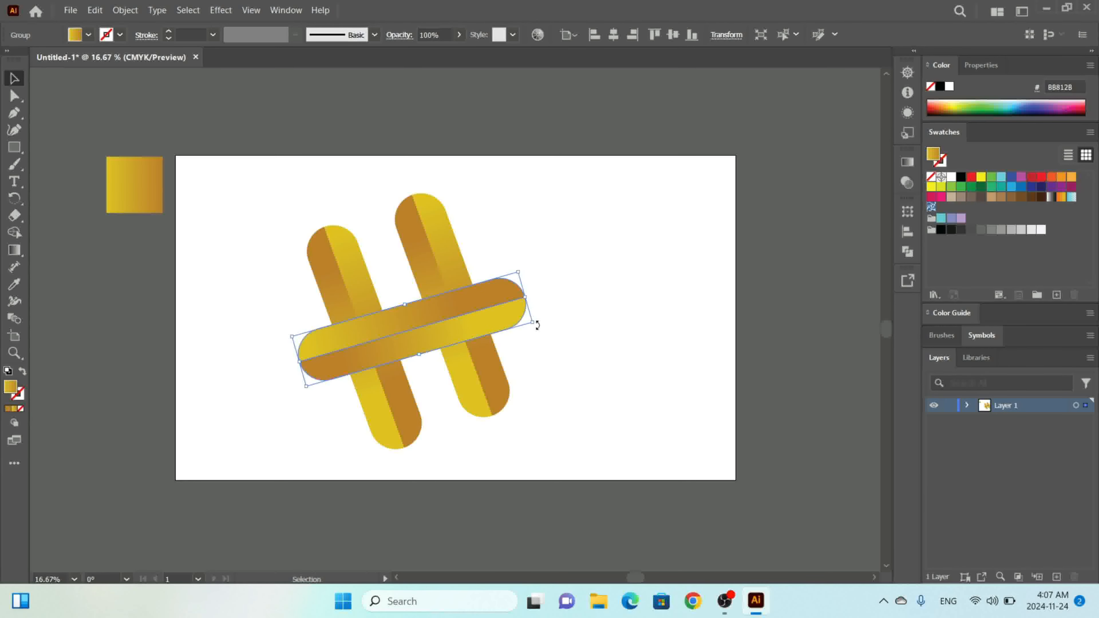
# Ungroup the group of two tilted pills.
pyautogui.click(458, 254)
pyautogui.rightClick(457, 255)
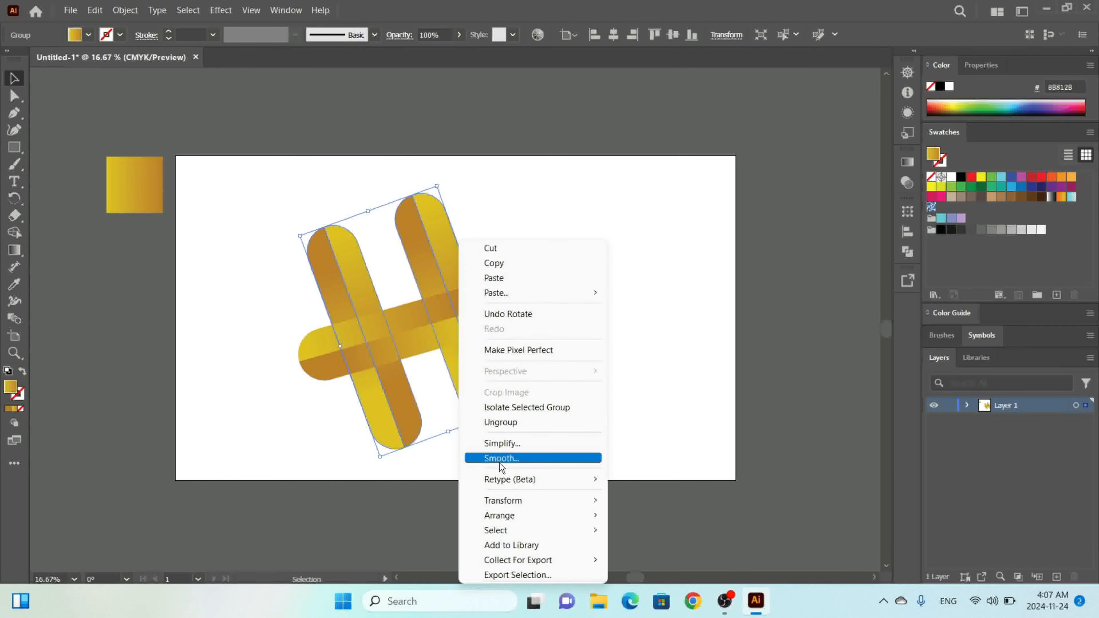
pyautogui.click(506, 425)
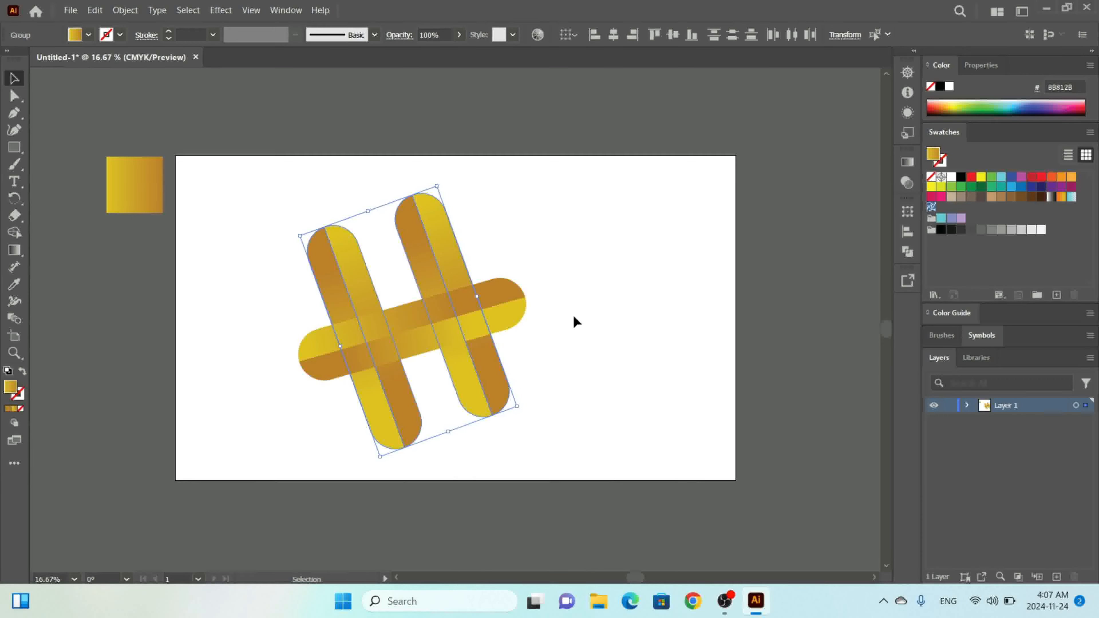
# Shift the right tilted pill slightly to the right.
pyautogui.click(578, 303)
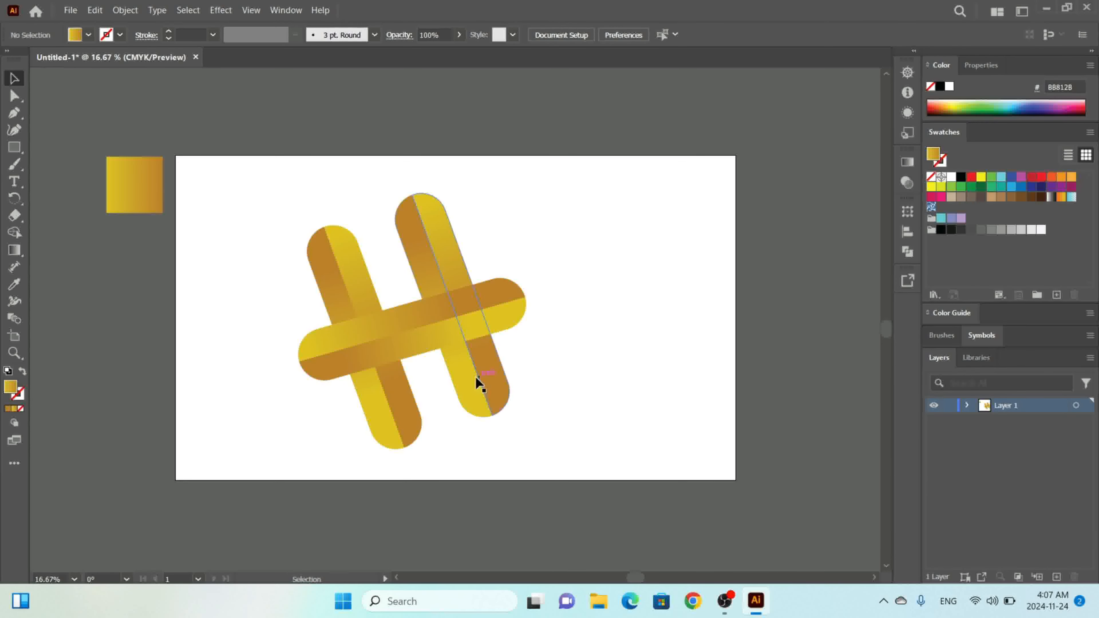
pyautogui.moveTo(476, 376); pyautogui.dragTo(487, 371)
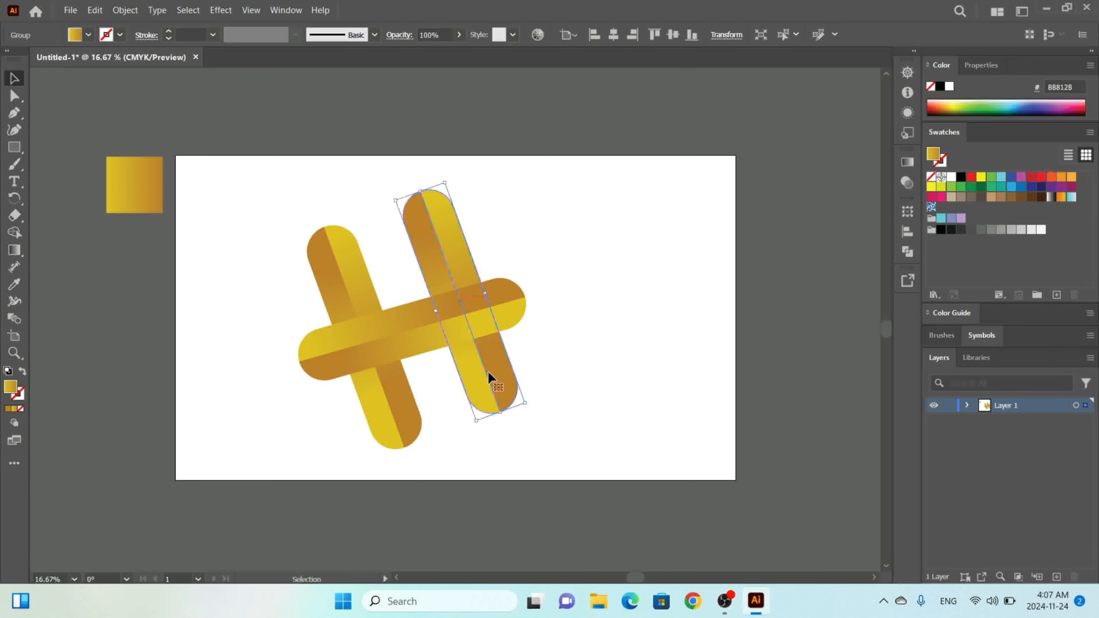
pyautogui.click(552, 265)
# Try to vertically center-align the two tilted pills with each other.
pyautogui.moveTo(357, 241); pyautogui.dragTo(339, 257)
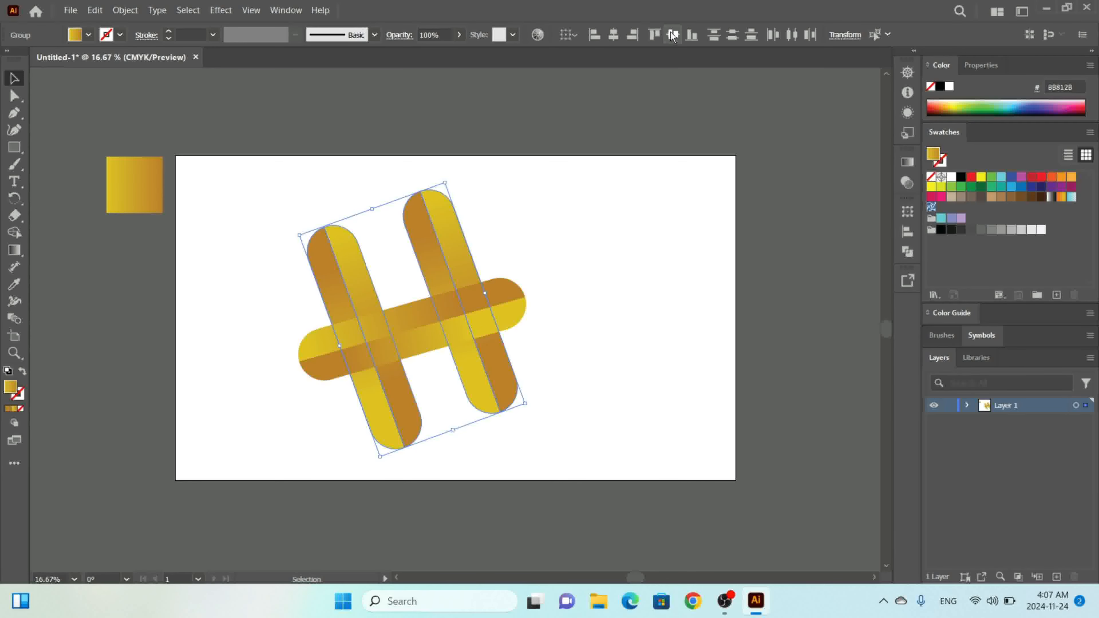
pyautogui.click(672, 34)
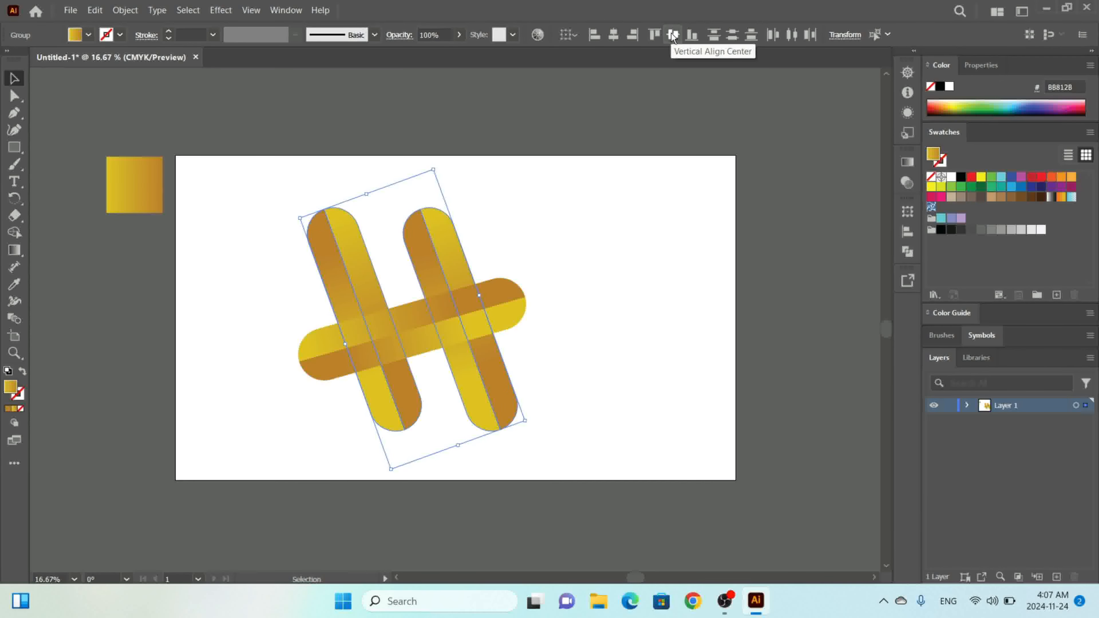
pyautogui.hotkey('ctrl', 'z')
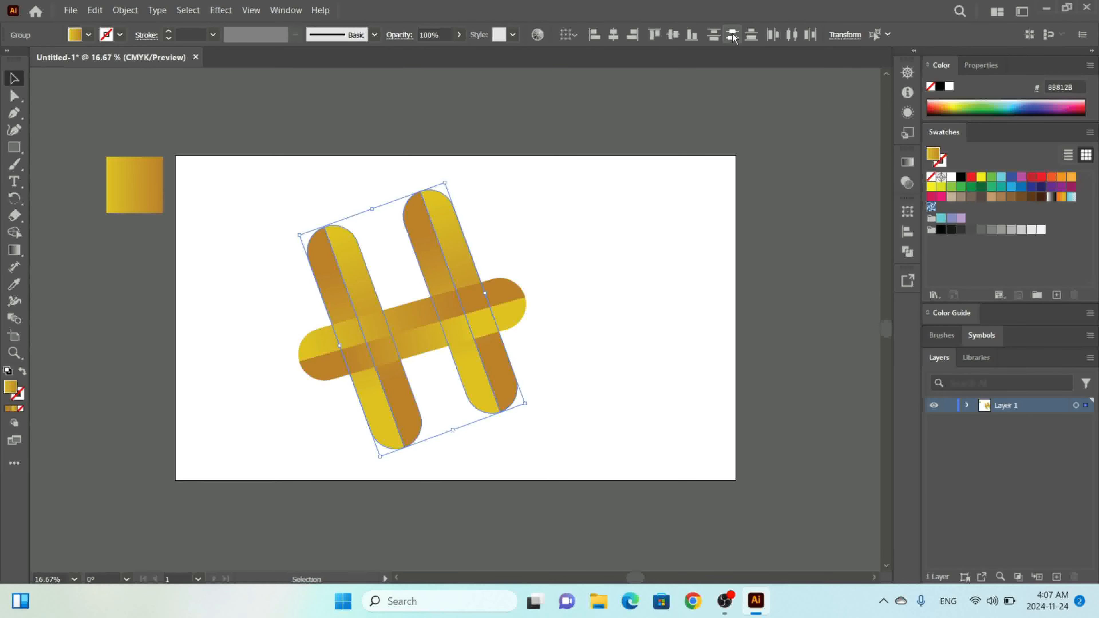
# Select the horizontal crossing pill and adjust its rotation very slightly.
pyautogui.click(428, 329)
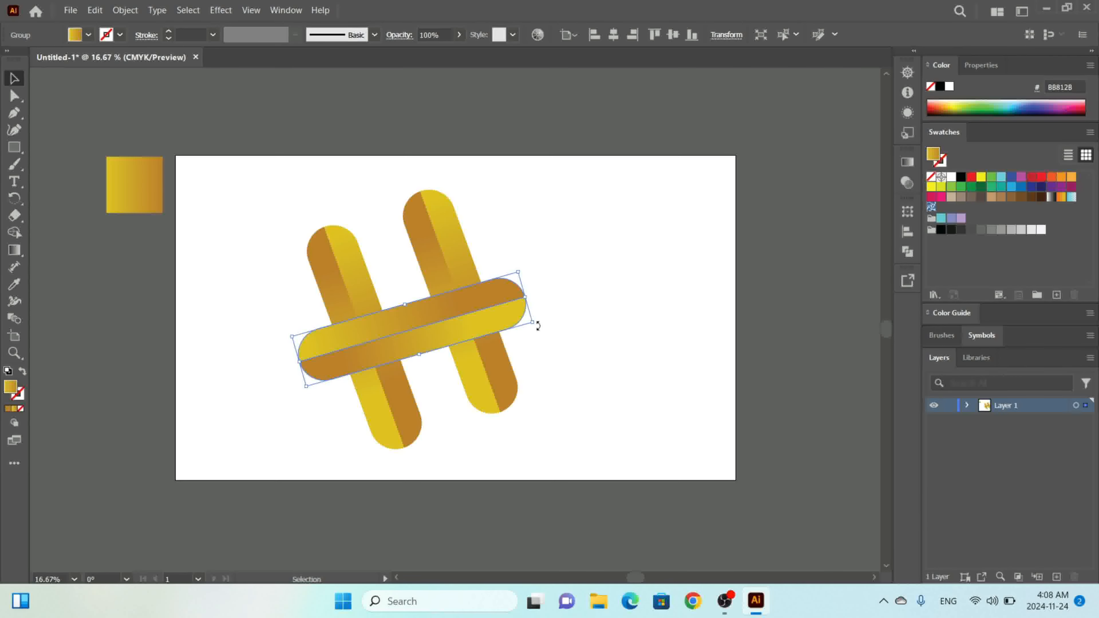
pyautogui.moveTo(536, 323); pyautogui.dragTo(537, 324)
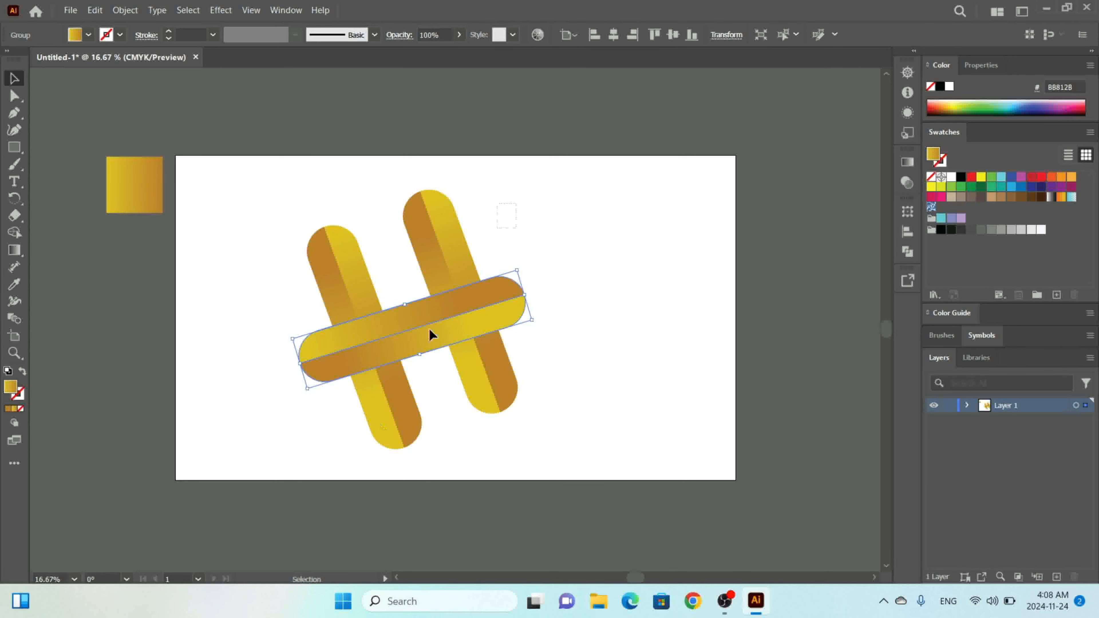
# Try to vertically center-align all the pill pieces together.
pyautogui.moveTo(321, 523); pyautogui.dragTo(554, 106)
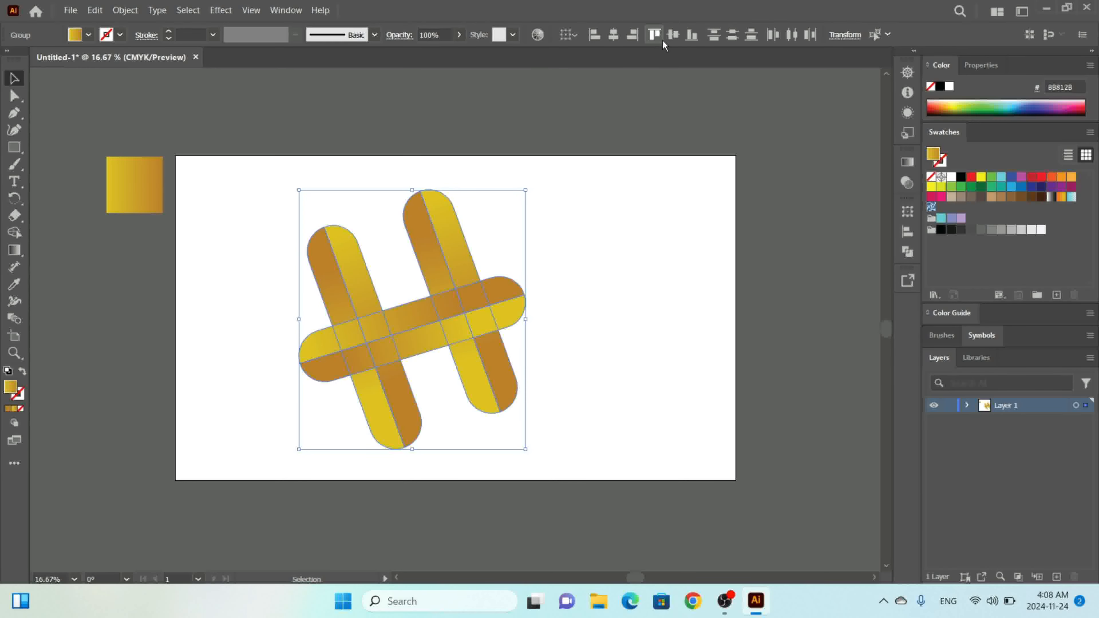
pyautogui.click(668, 34)
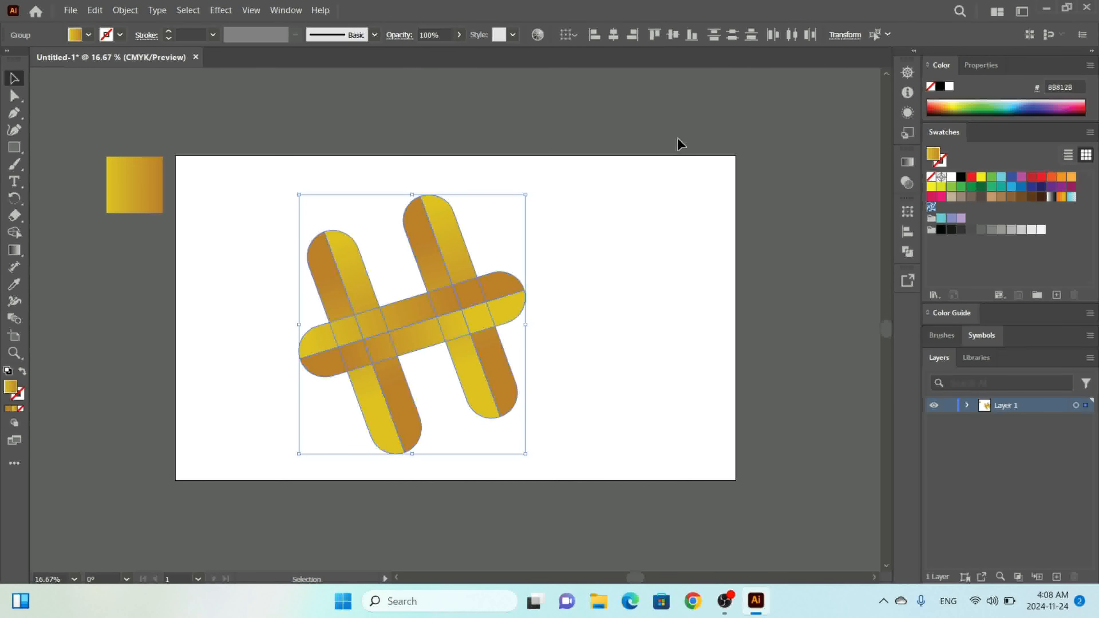
pyautogui.hotkey('ctrl', 'z')
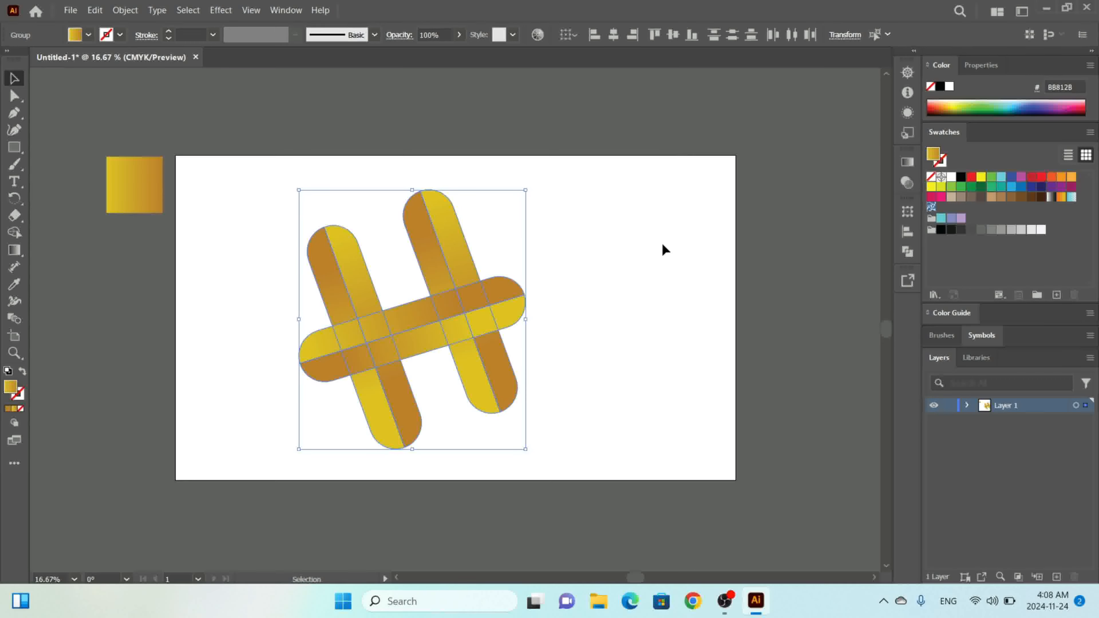
# Move the horizontal crossing pill slightly right and nudge it three steps upward.
pyautogui.click(664, 246)
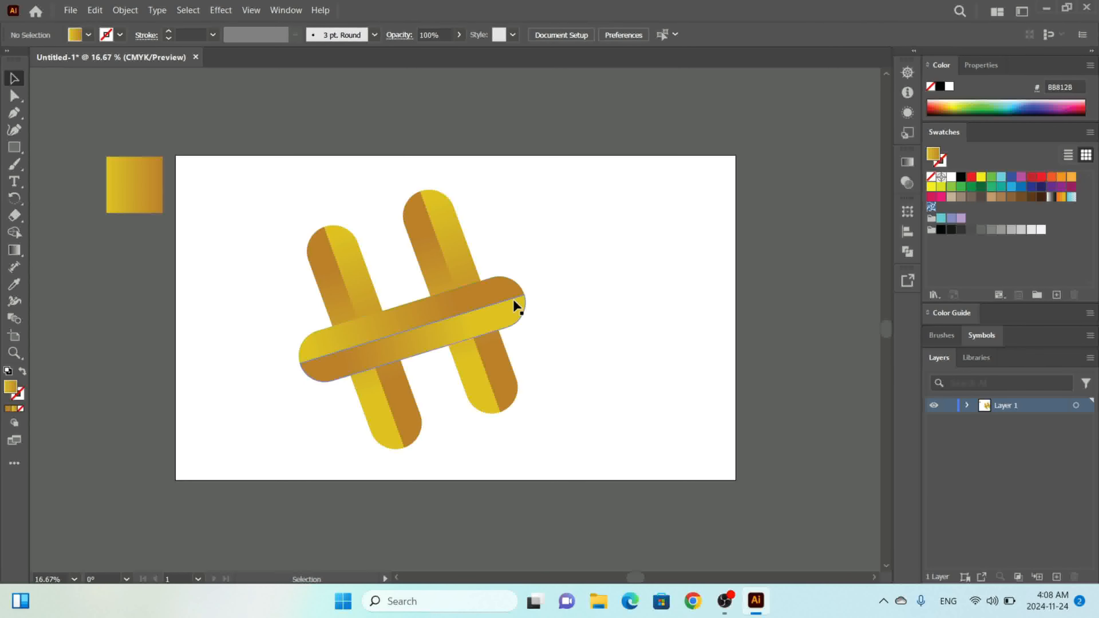
pyautogui.moveTo(513, 298); pyautogui.dragTo(511, 297)
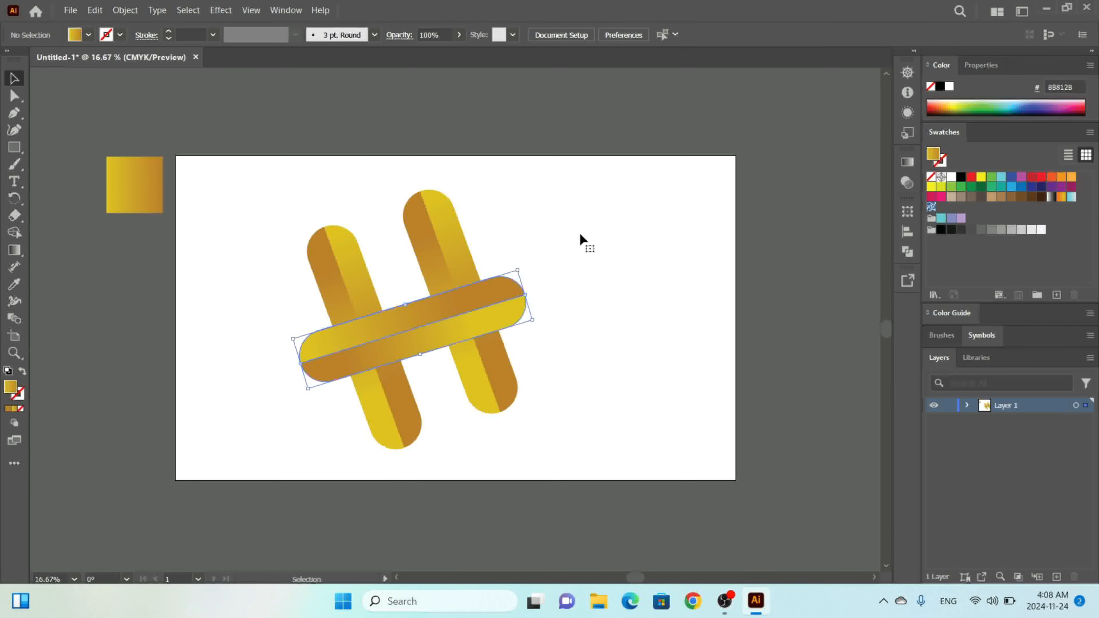
pyautogui.click(579, 232)
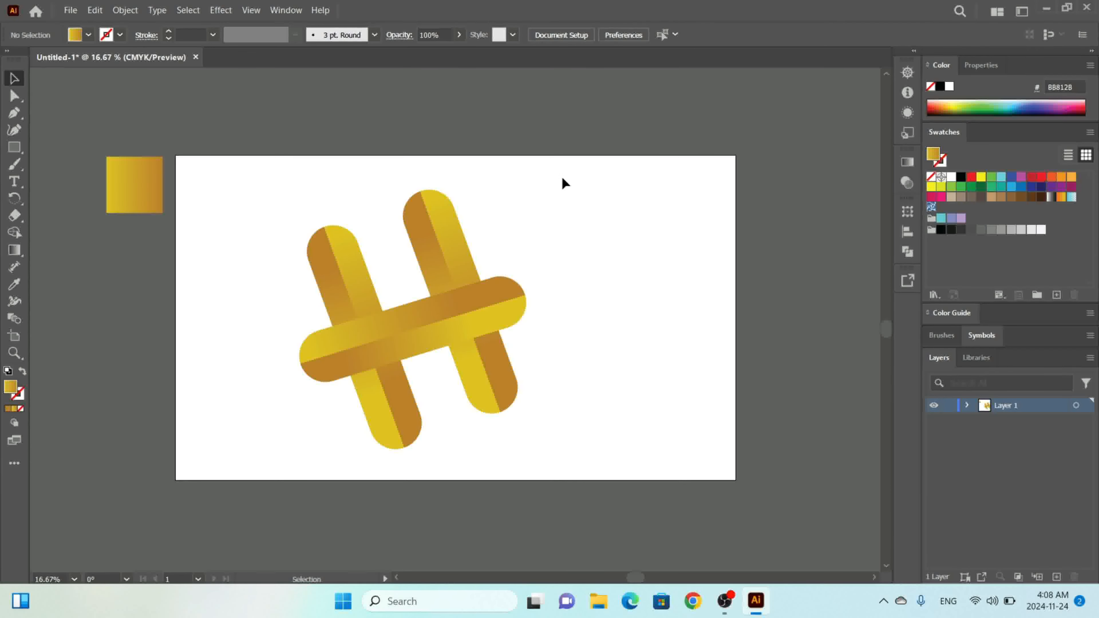
pyautogui.moveTo(504, 288); pyautogui.dragTo(507, 289)
pyautogui.press('Up')
pyautogui.press('Up')
pyautogui.press('Up')
pyautogui.press('Up')
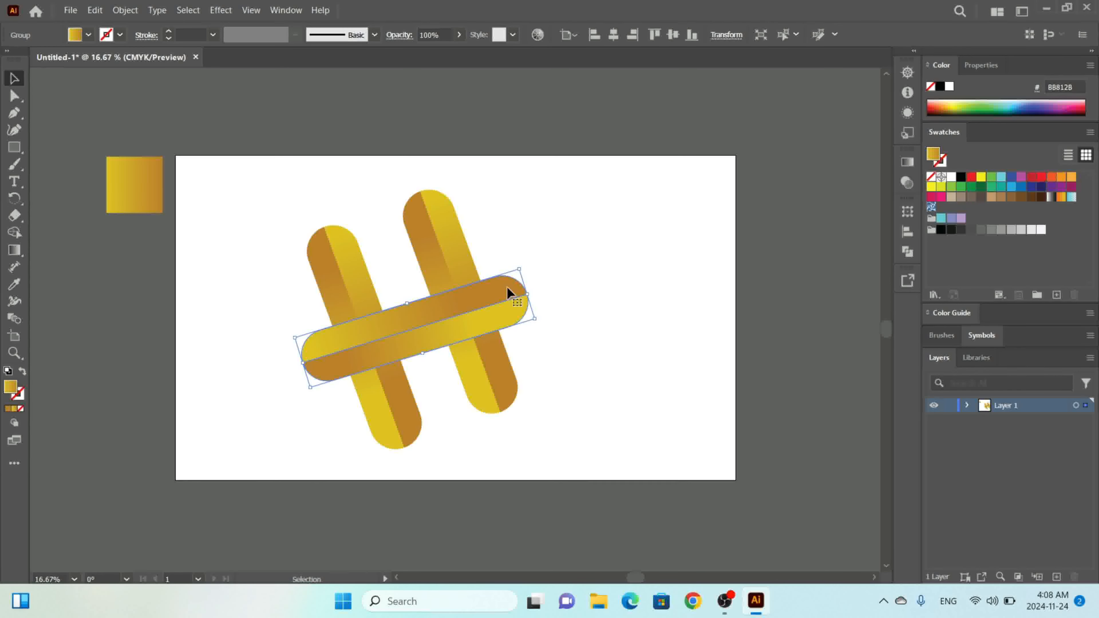
# Horizontally center-align all the pill pieces and group them into one icon.
pyautogui.hotkey('ctrl', 'a')
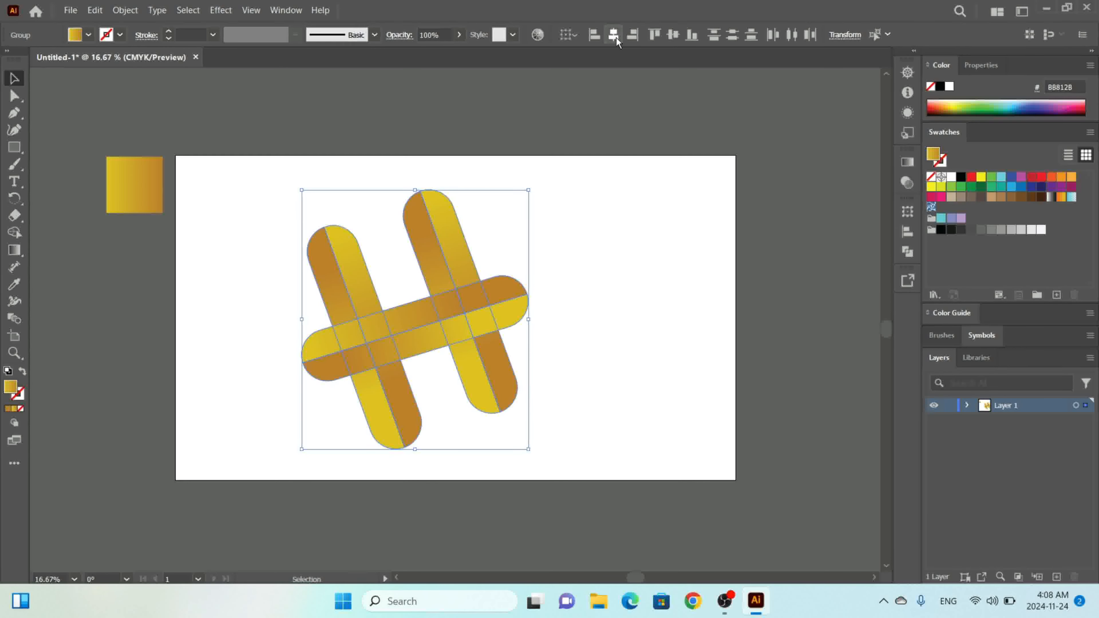
pyautogui.click(615, 36)
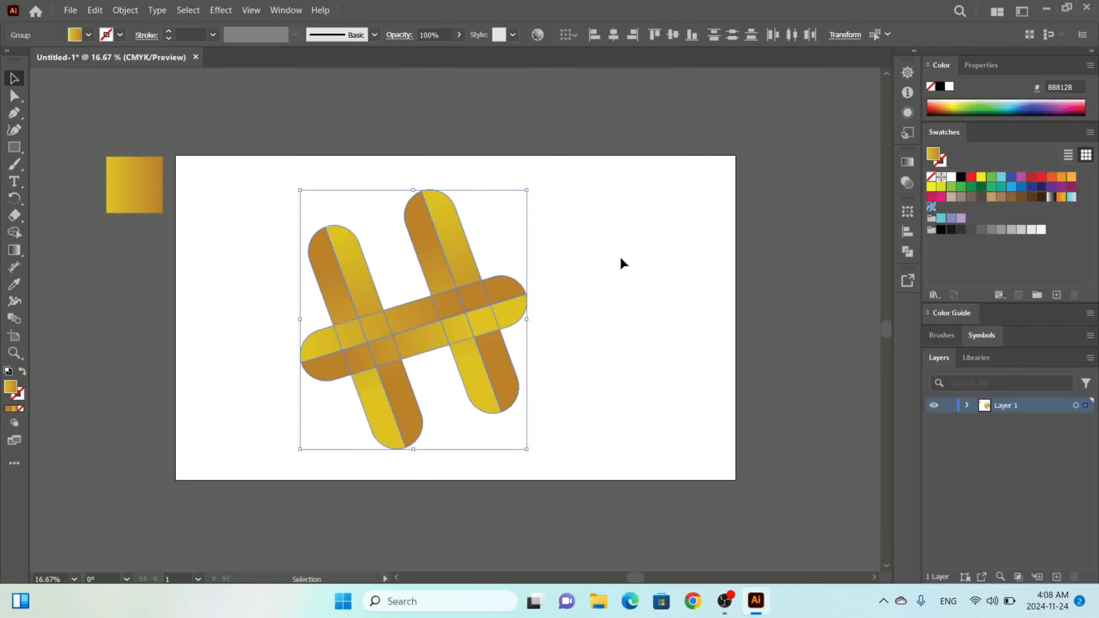
pyautogui.hotkey('ctrl', 'g')
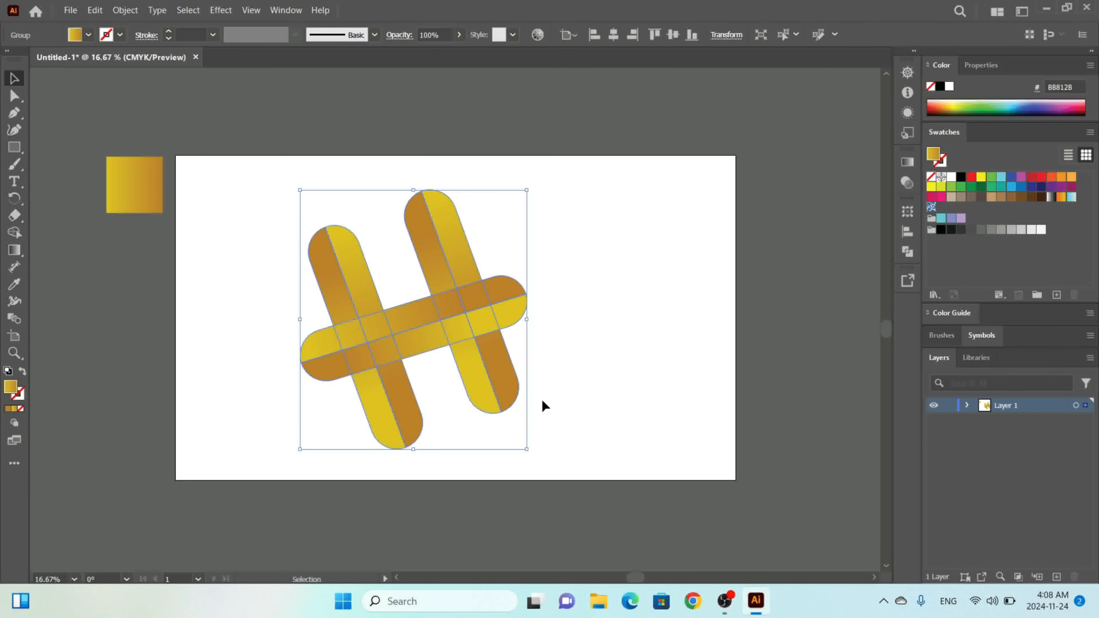
# Scale the grouped icon down slightly and center it horizontally and vertically on the artboard.
pyautogui.moveTo(526, 449); pyautogui.dragTo(518, 429)
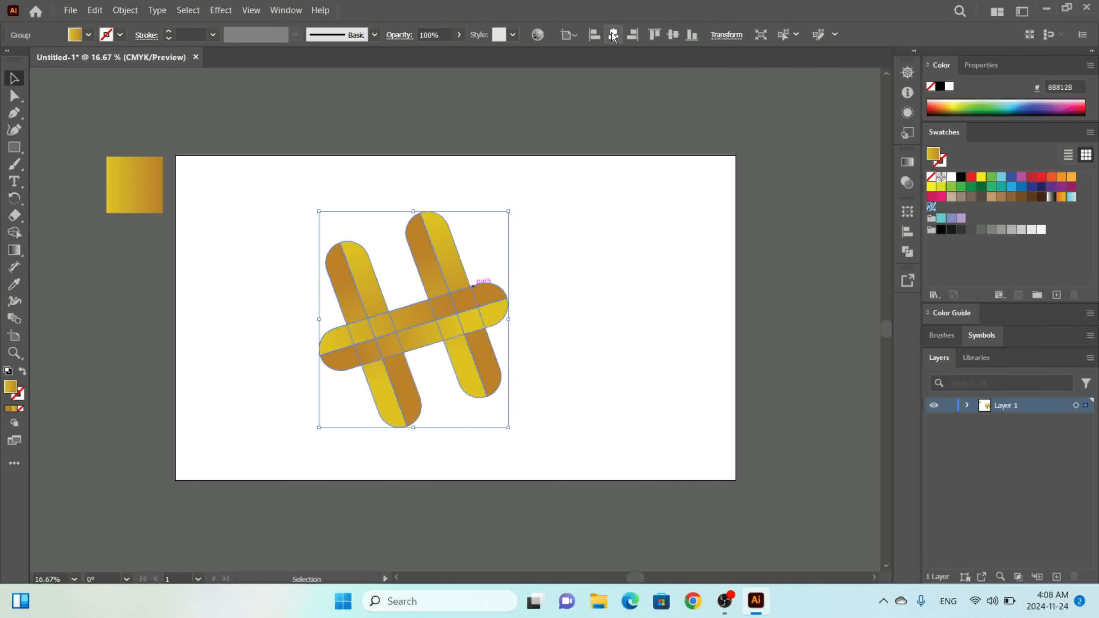
pyautogui.click(613, 34)
pyautogui.click(673, 34)
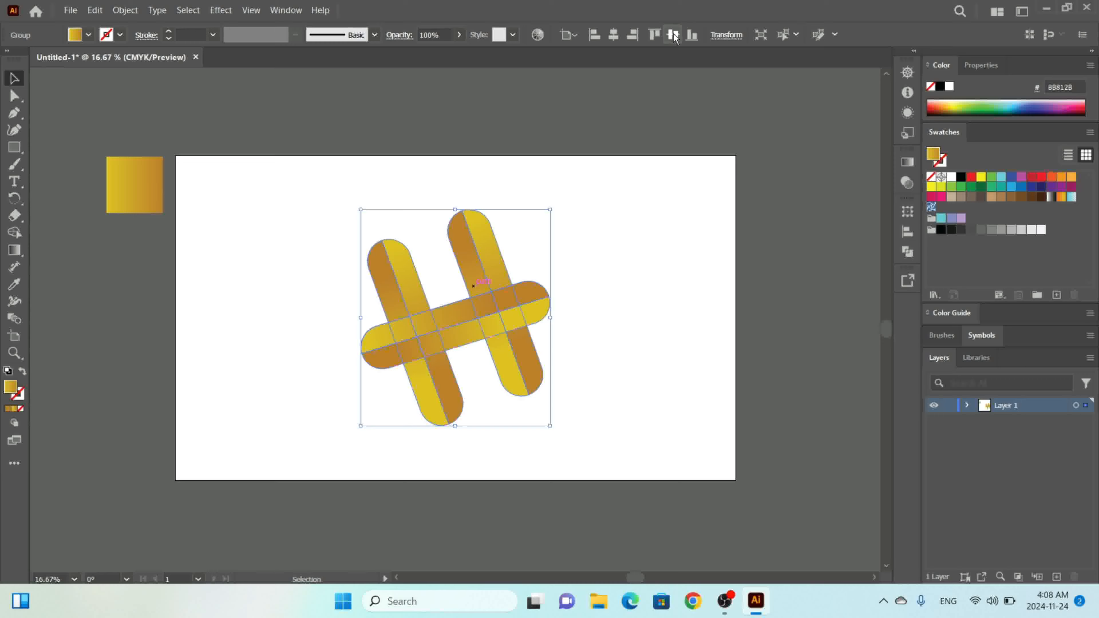
pyautogui.click(694, 255)
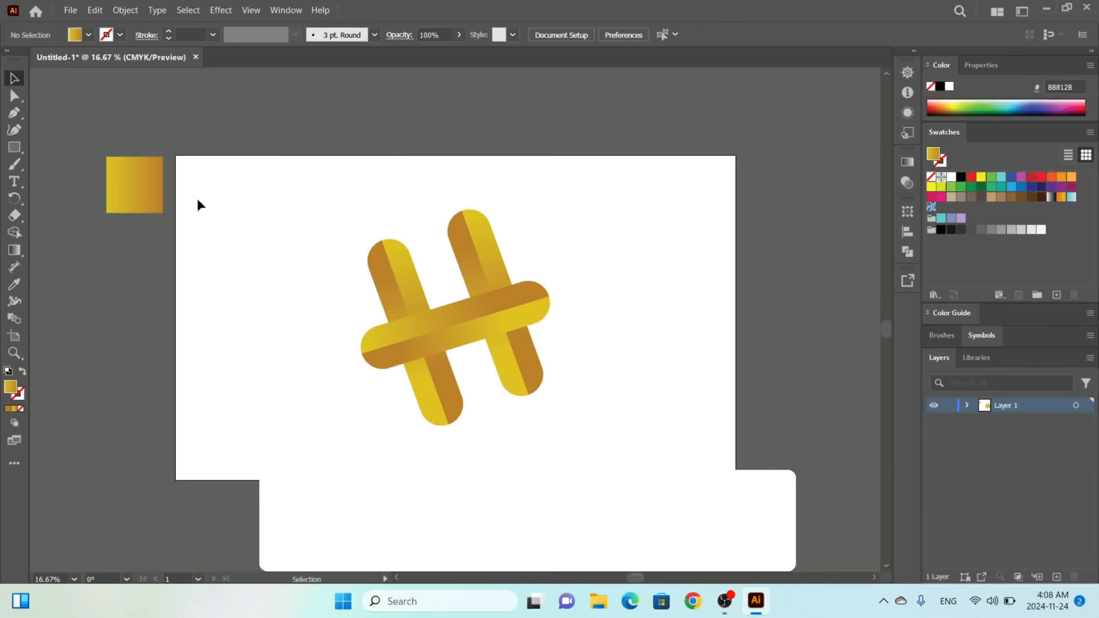
# Draw a rectangle covering the whole artboard with the Rectangle tool.
pyautogui.click(13, 147)
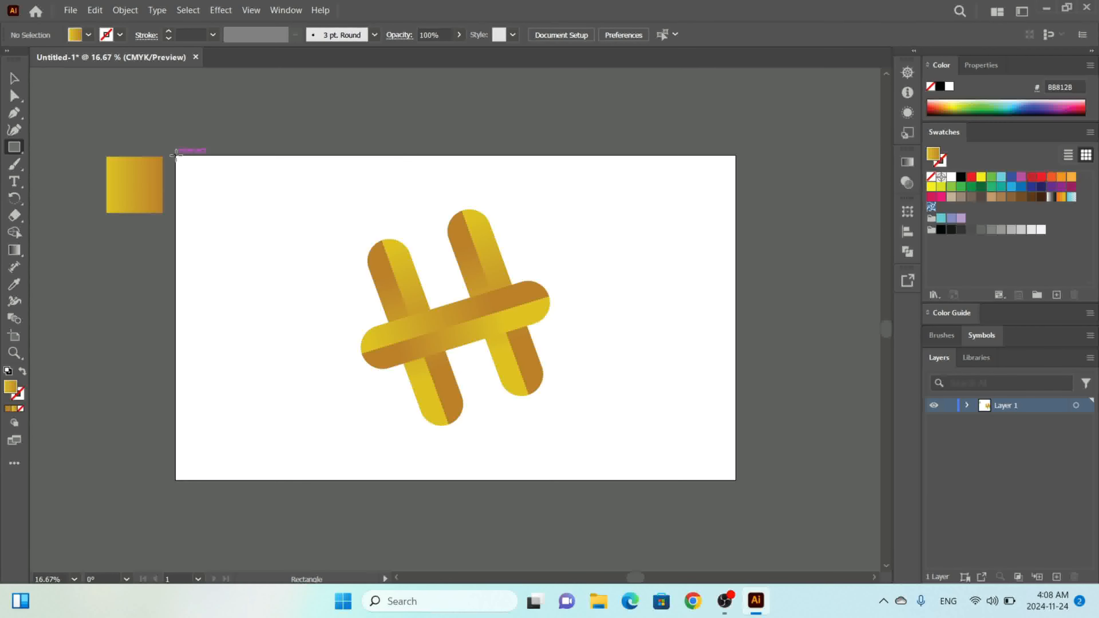
pyautogui.moveTo(175, 155); pyautogui.dragTo(220, 250)
pyautogui.moveTo(176, 155)
pyautogui.mouseDown()
pyautogui.moveTo(294, 331)
pyautogui.moveTo(427, 398)
pyautogui.moveTo(530, 429)
pyautogui.moveTo(660, 438)
pyautogui.moveTo(734, 479)
pyautogui.mouseUp()
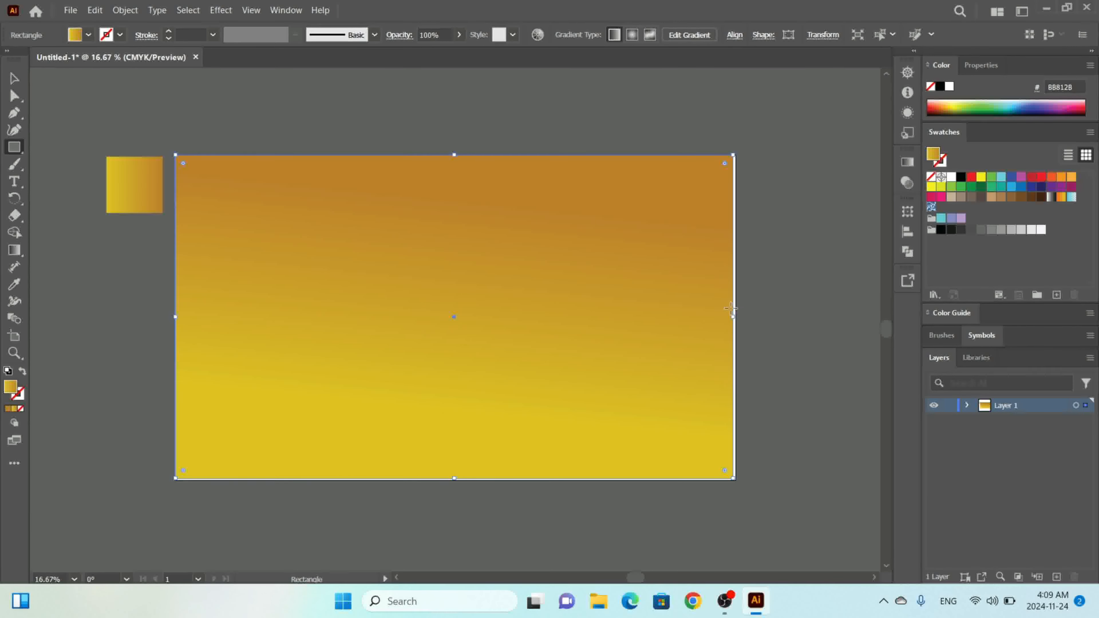
pyautogui.moveTo(736, 319); pyautogui.dragTo(736, 319)
# Center the background rectangle on the artboard horizontally and vertically and fill it with black.
pyautogui.click(14, 78)
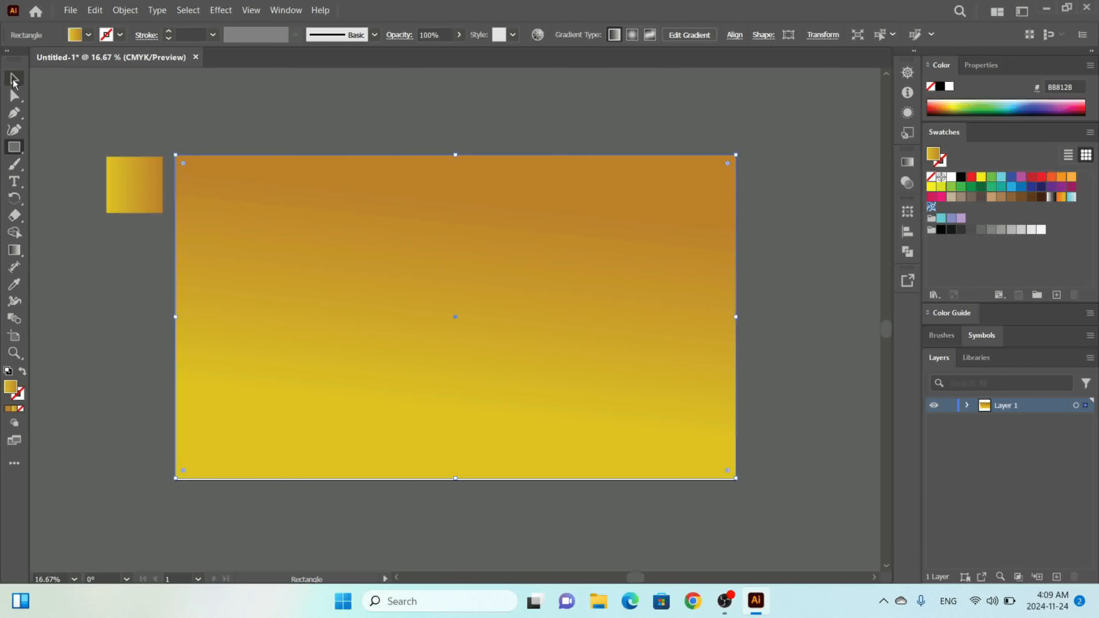
pyautogui.click(734, 36)
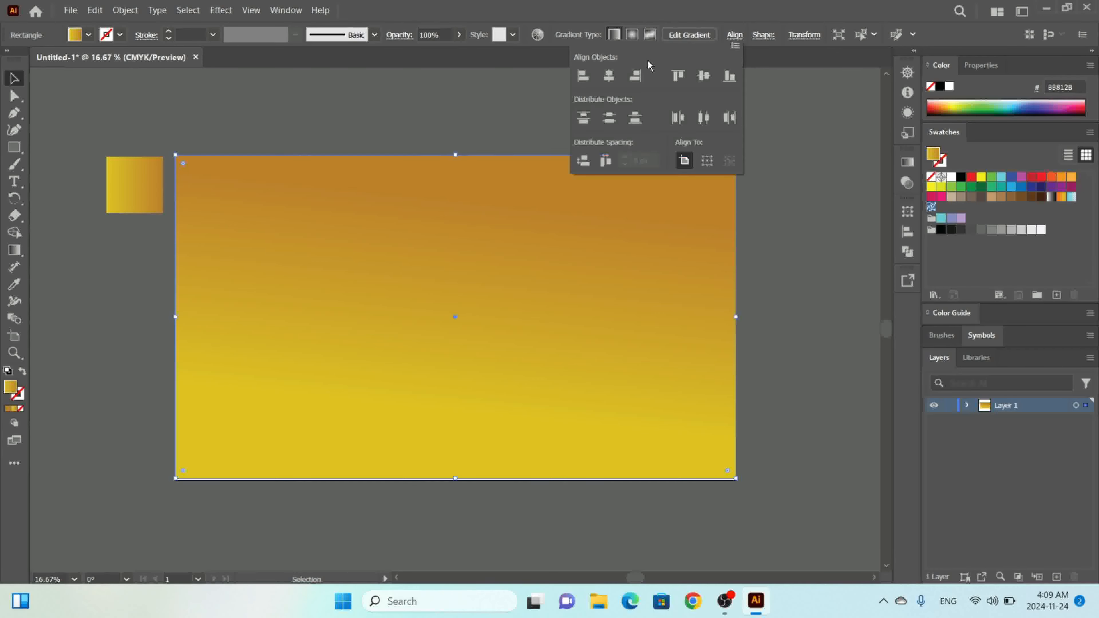
pyautogui.click(609, 75)
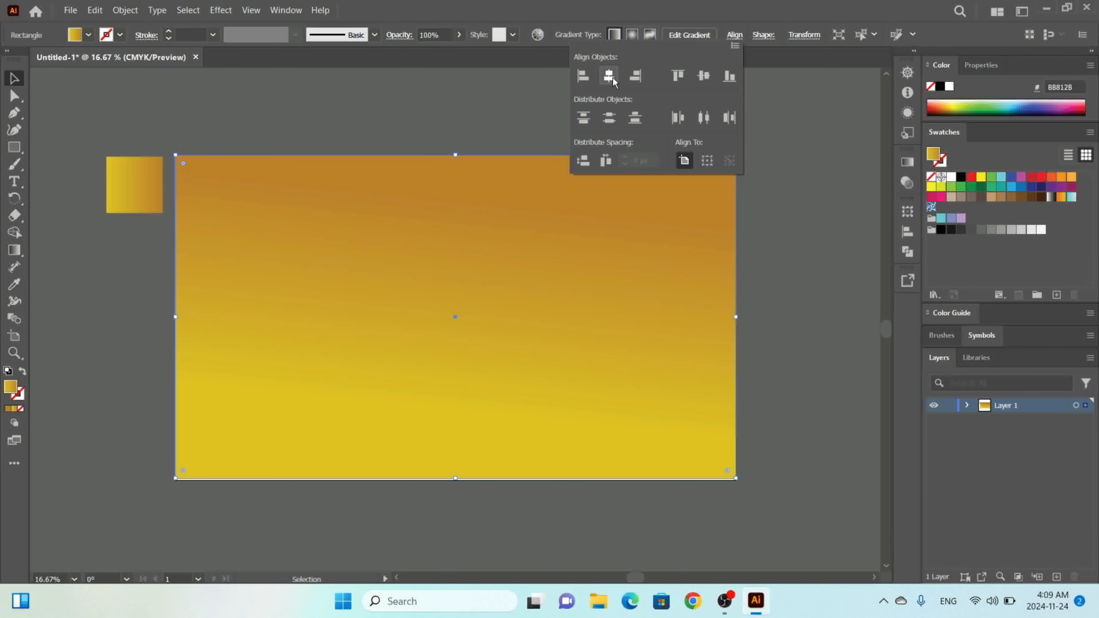
pyautogui.click(703, 76)
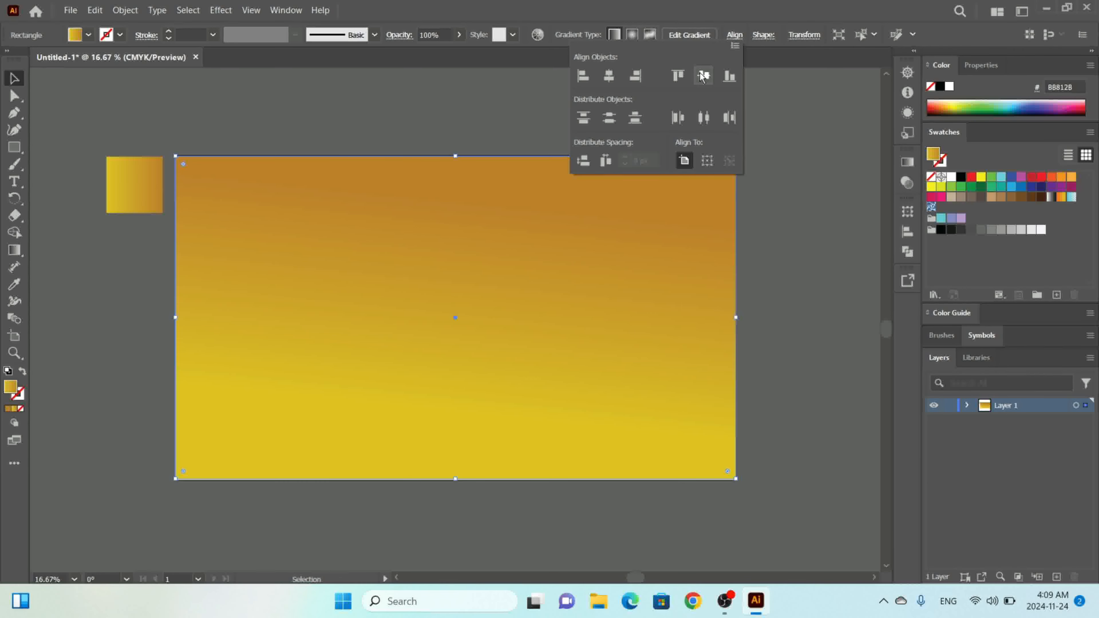
pyautogui.click(88, 35)
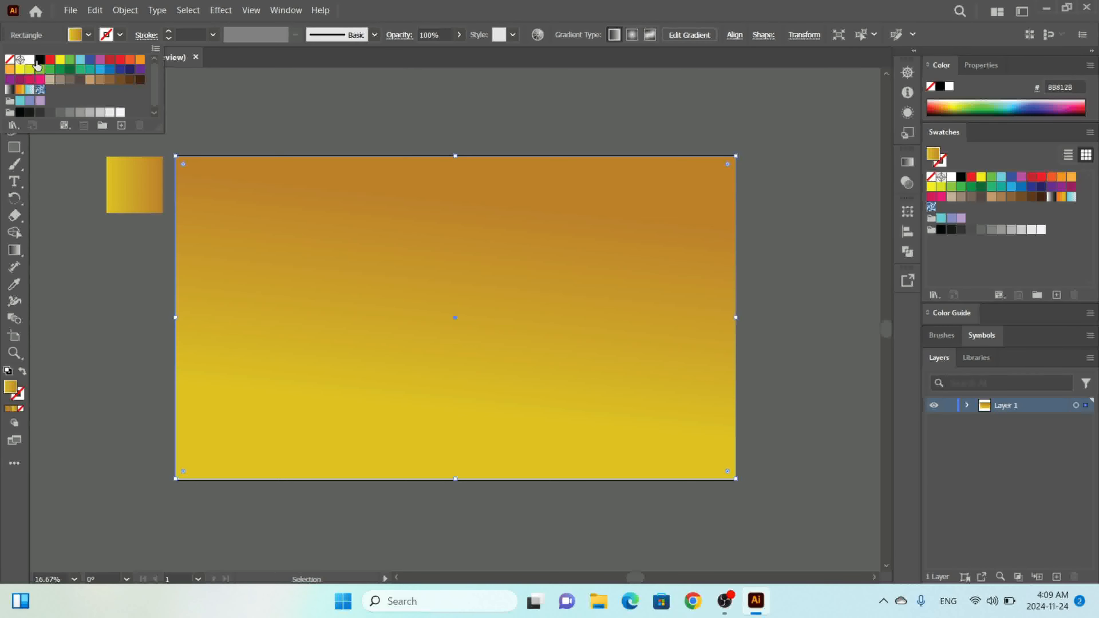
pyautogui.click(39, 59)
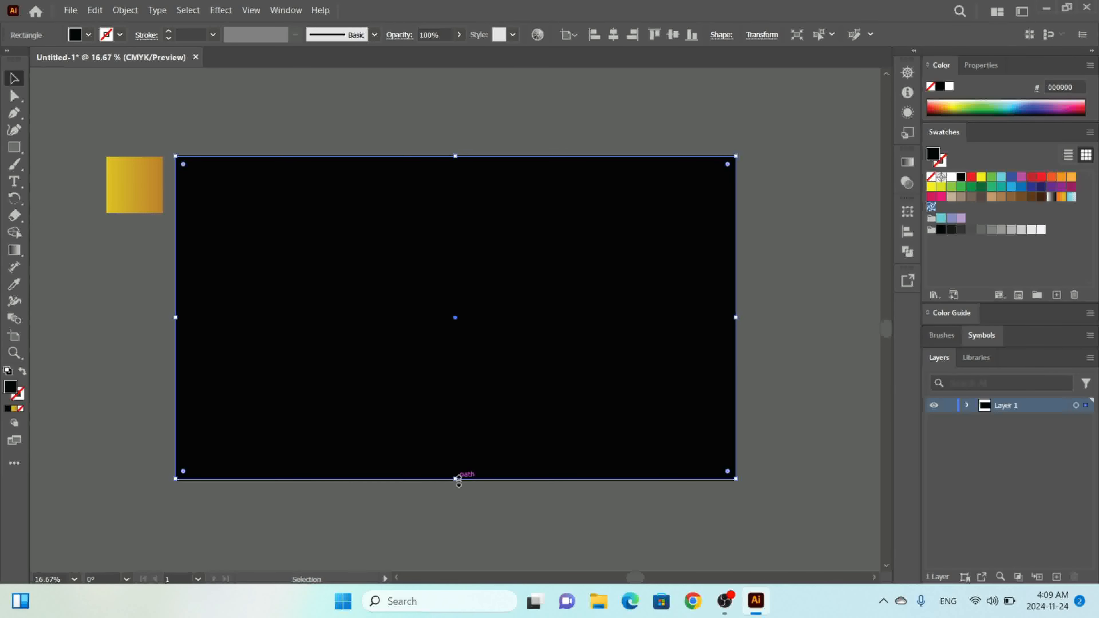
# Extend the rectangle's bottom edge slightly and recenter it vertically.
pyautogui.moveTo(455, 478); pyautogui.dragTo(459, 487)
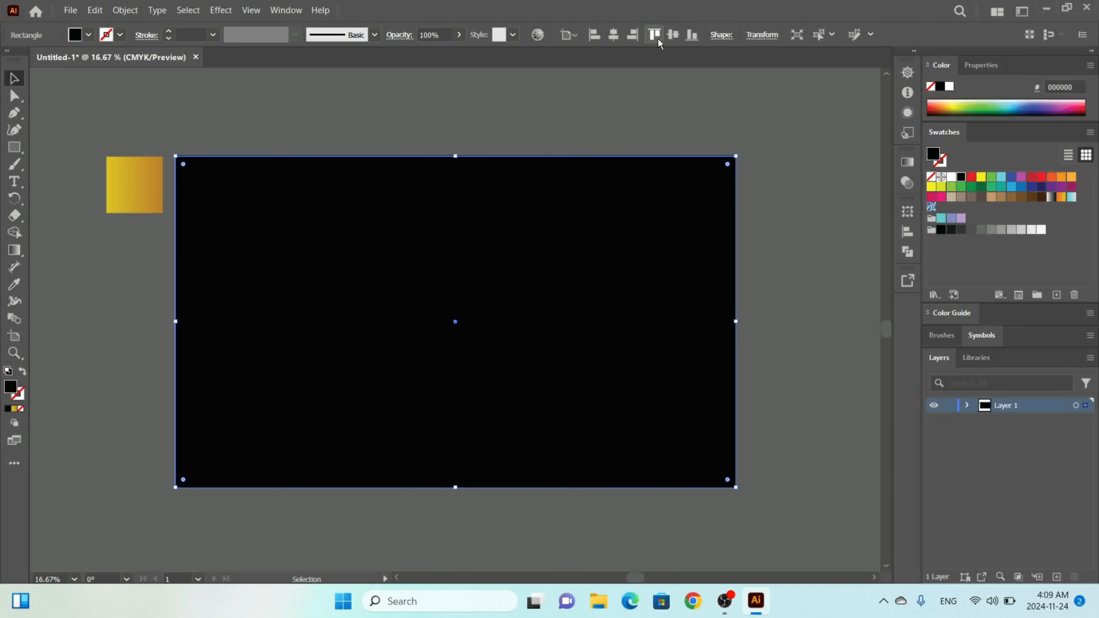
pyautogui.click(673, 34)
# Send the black rectangle to the back, behind the hashtag icon.
pyautogui.rightClick(591, 305)
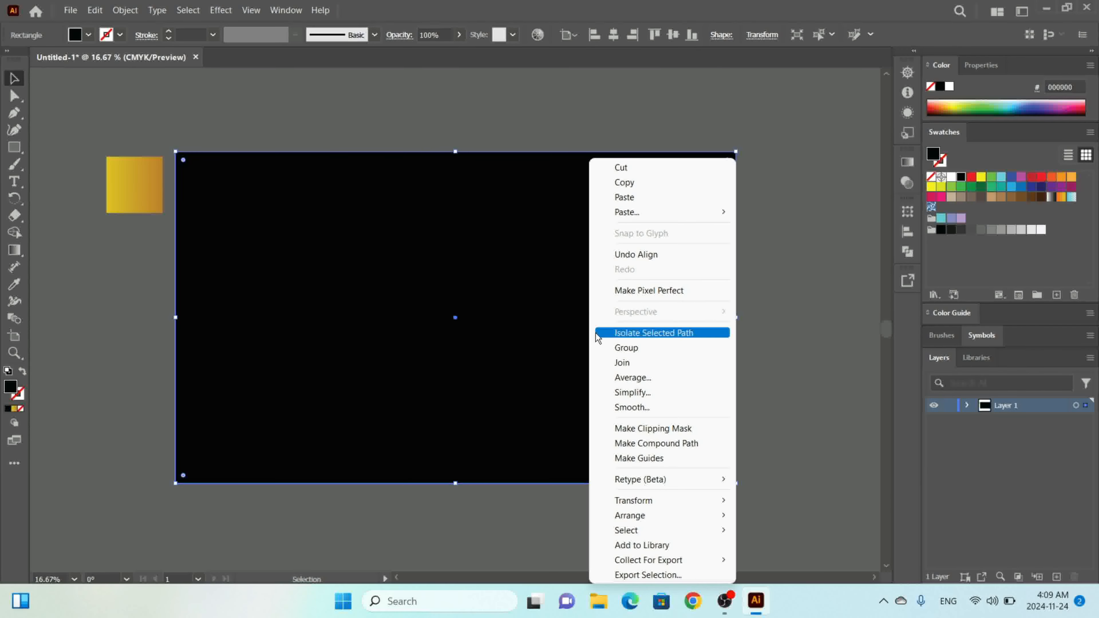
pyautogui.moveTo(657, 520)
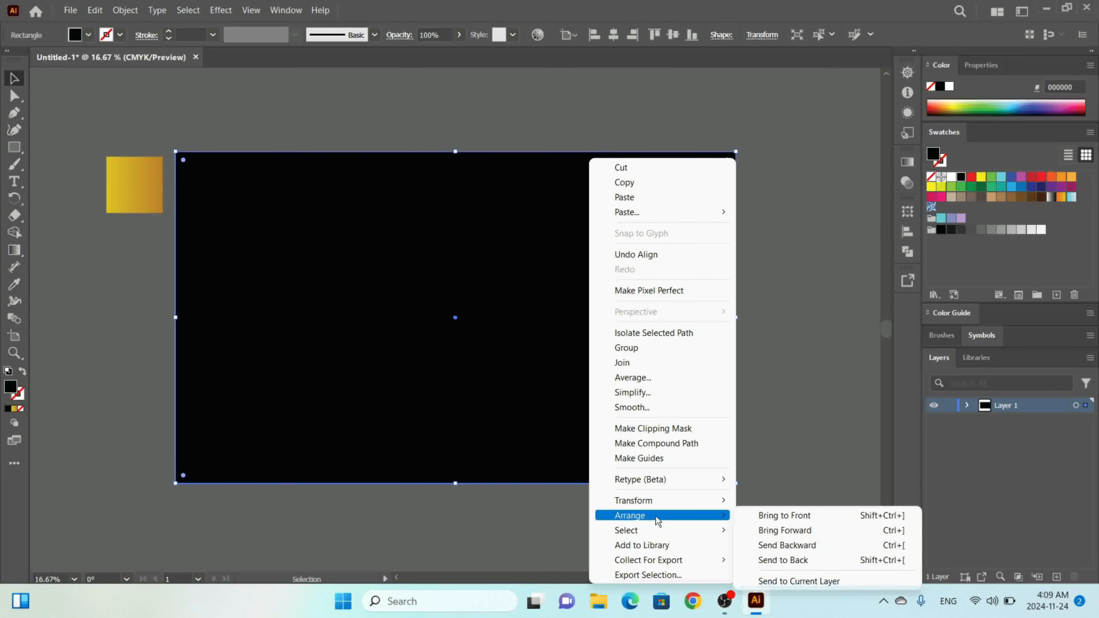
pyautogui.click(759, 561)
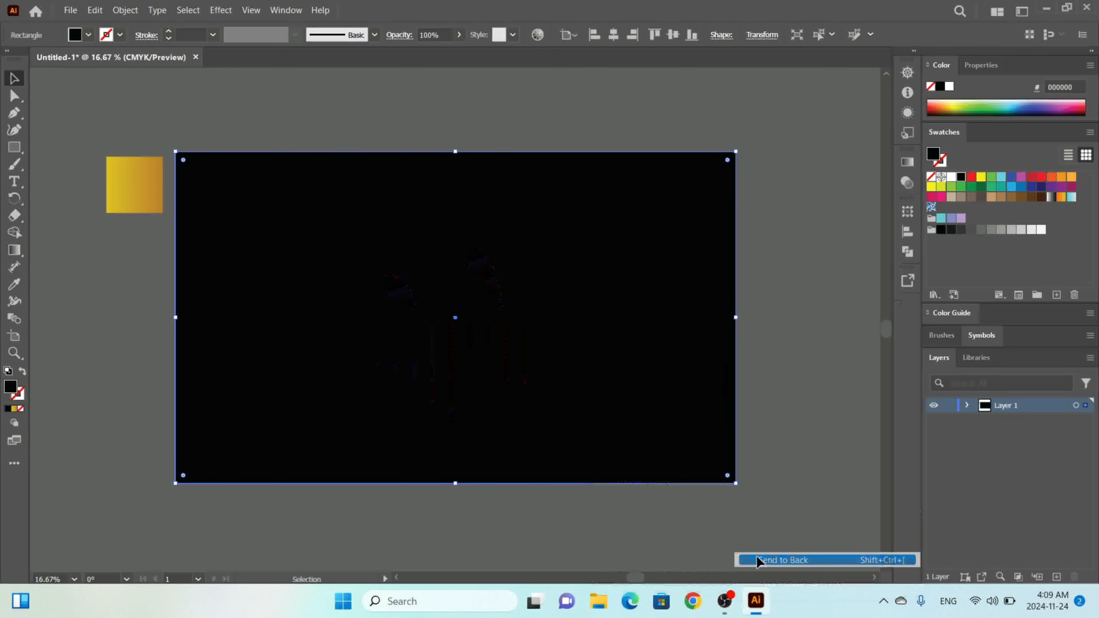
pyautogui.click(798, 299)
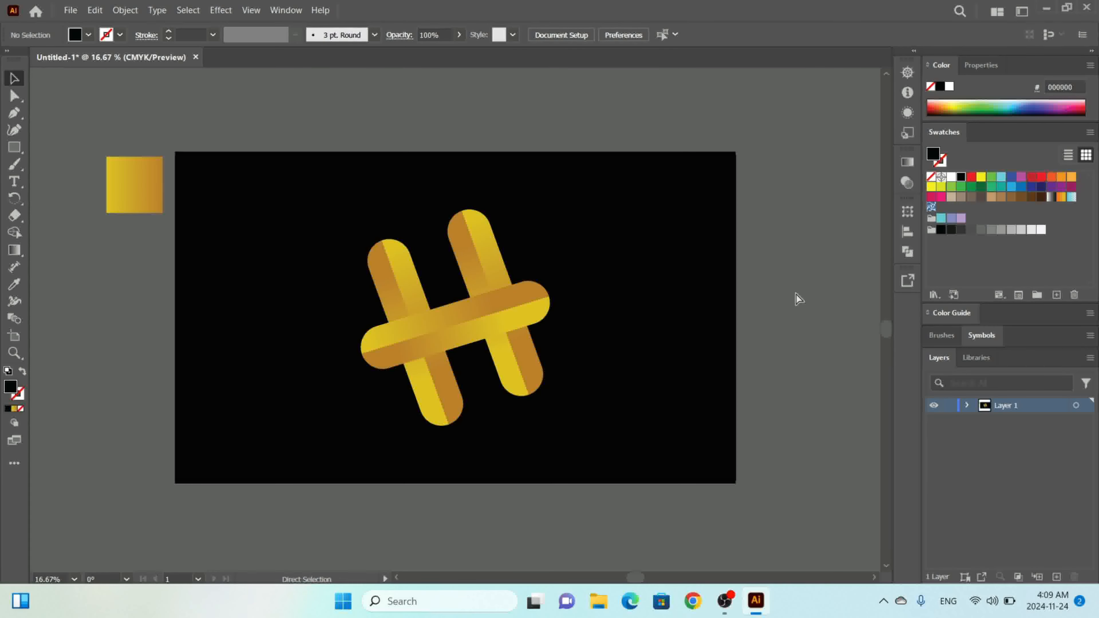
pyautogui.hotkey('ctrl', '-')
pyautogui.hotkey('ctrl', '-')
pyautogui.hotkey('ctrl', '-')
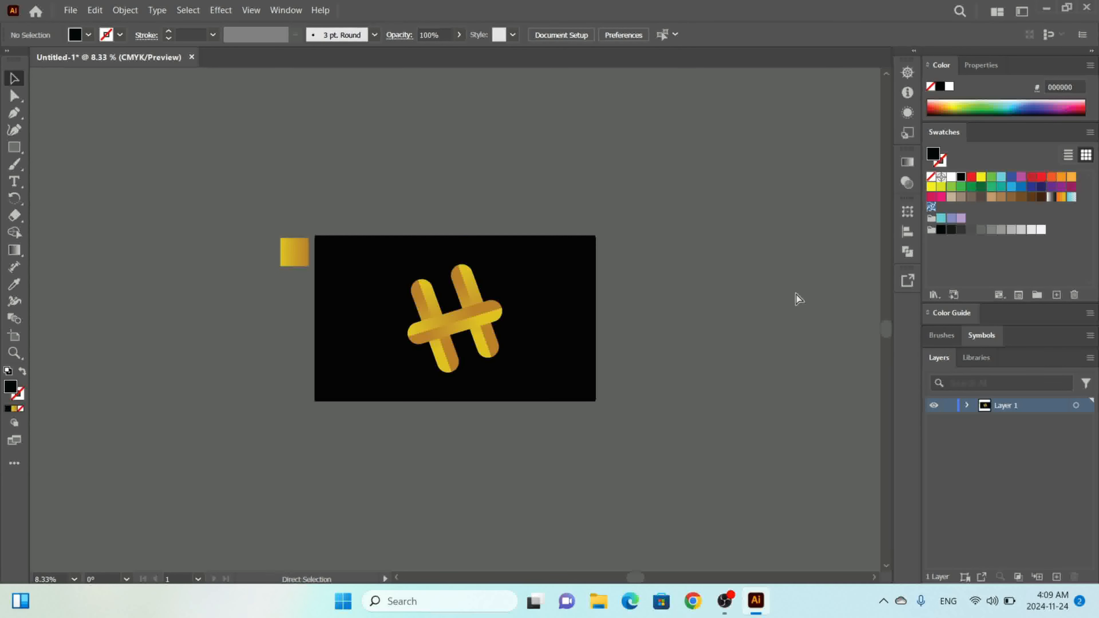
pyautogui.hotkey('ctrl', '+')
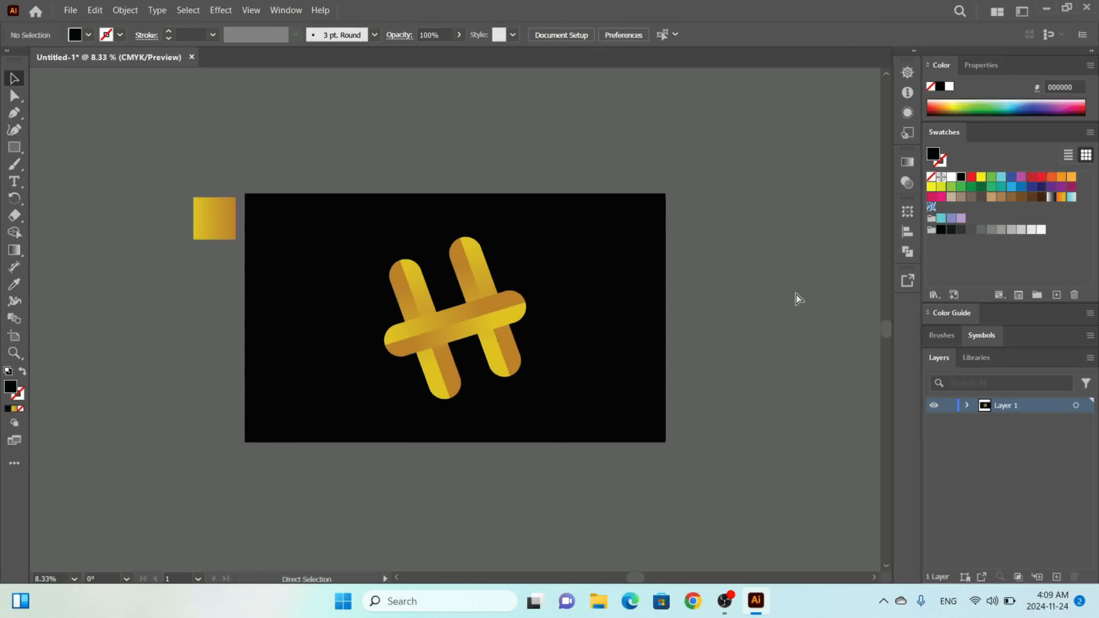
# Ungroup the hashtag icon and nudge its horizontal bar slightly downward to realign it with the vertical bars.
pyautogui.hotkey('ctrl', '+')
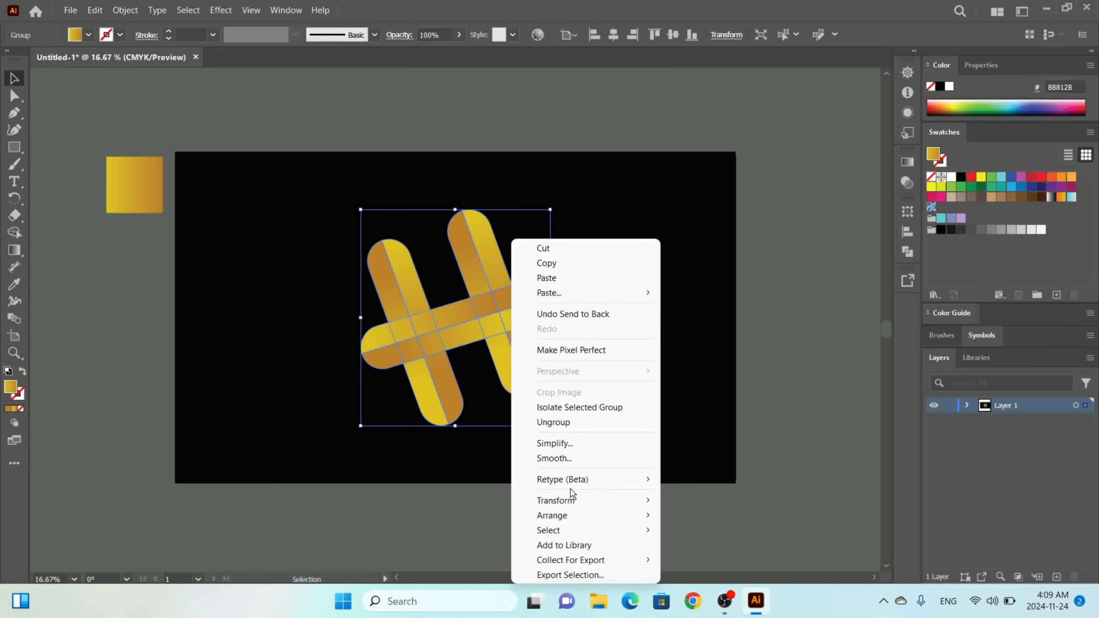
pyautogui.click(578, 426)
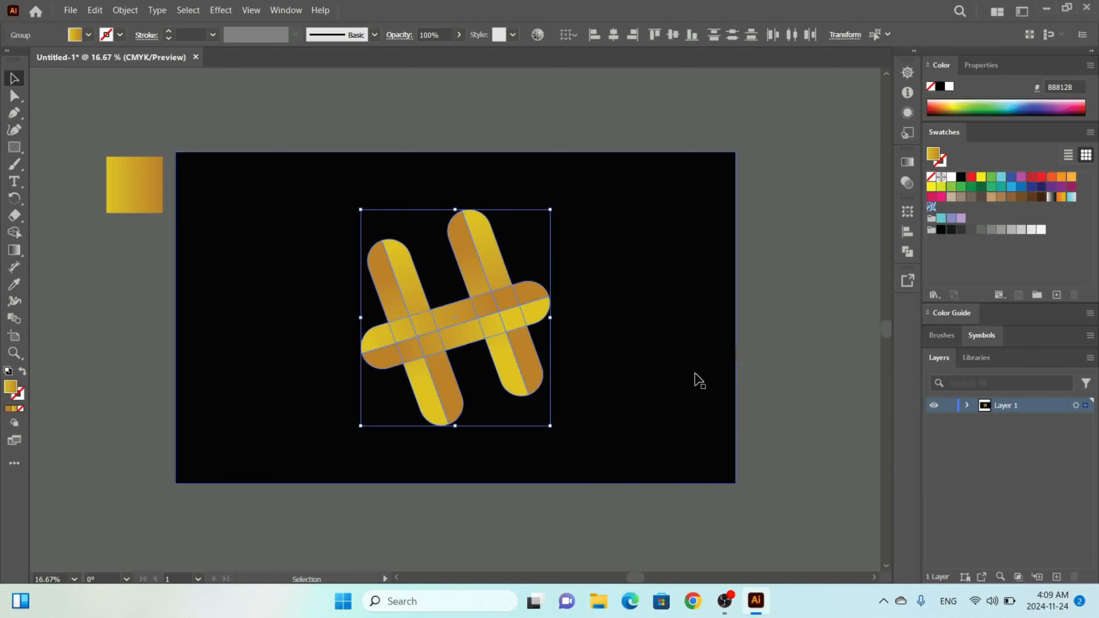
pyautogui.click(764, 327)
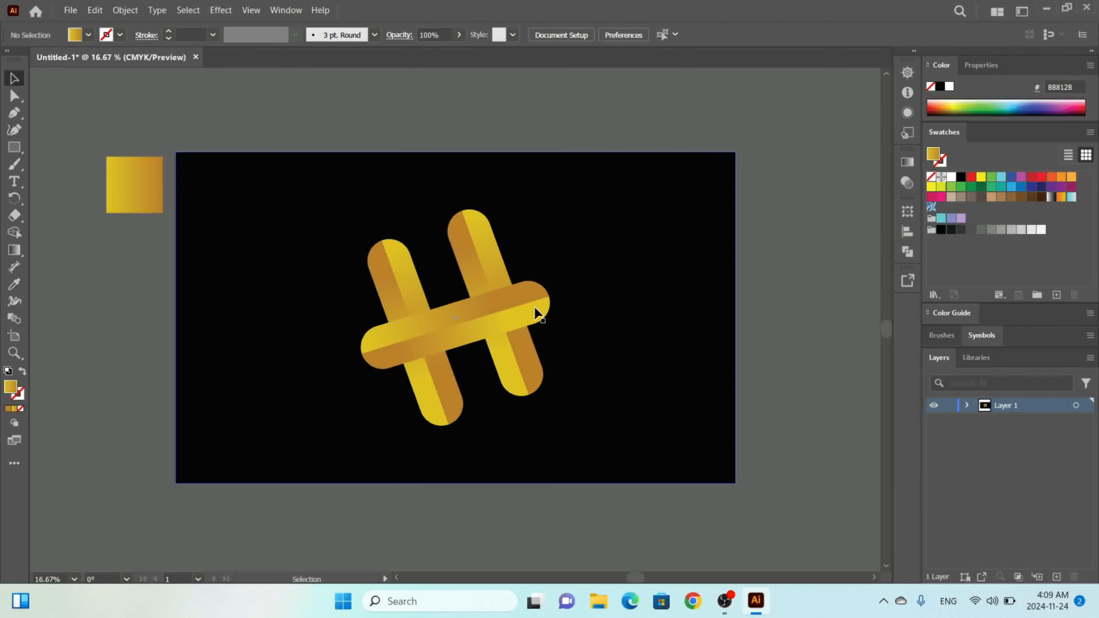
pyautogui.moveTo(529, 301)
pyautogui.mouseDown()
pyautogui.moveTo(541, 298)
pyautogui.moveTo(521, 309)
pyautogui.mouseUp()
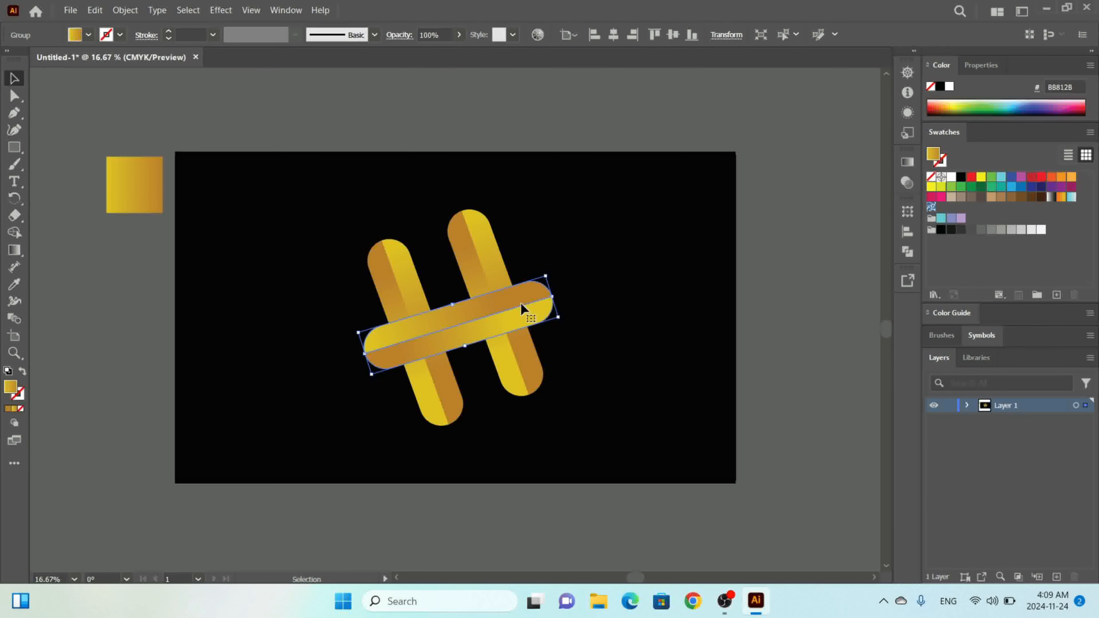
pyautogui.click(789, 290)
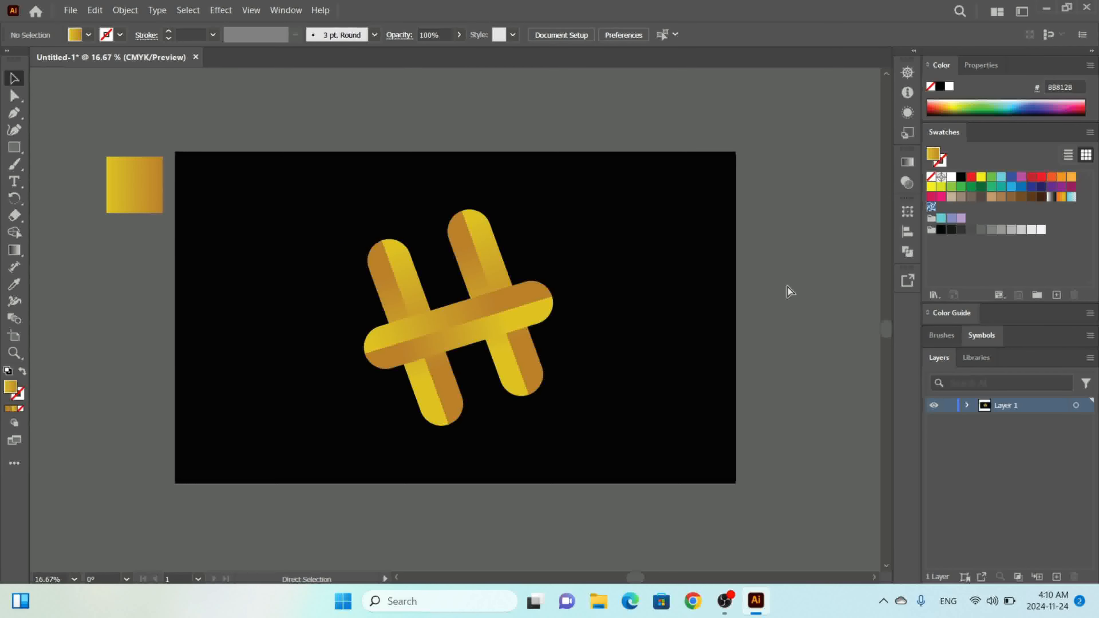
pyautogui.hotkey('ctrl', '-')
pyautogui.hotkey('ctrl', '-')
pyautogui.hotkey('ctrl', '-')
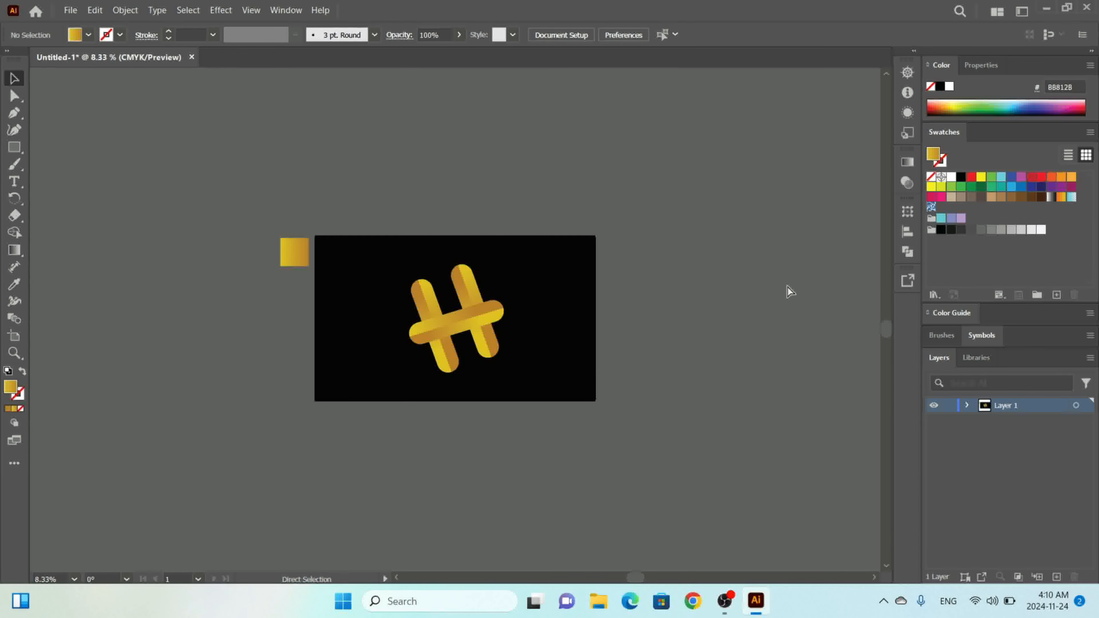
pyautogui.hotkey('ctrl', '+')
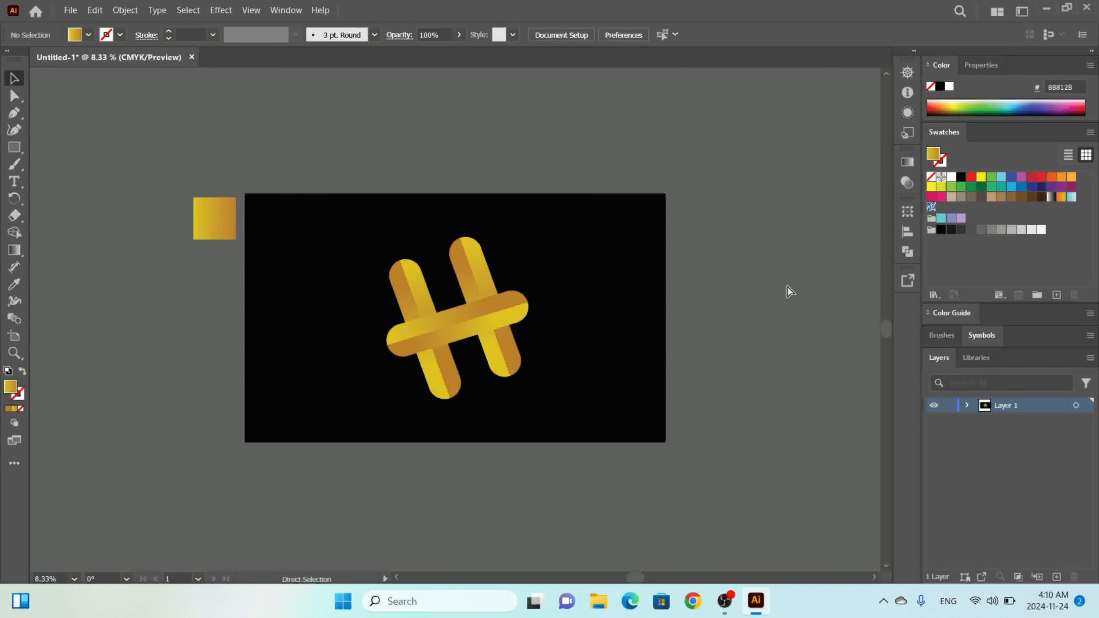
pyautogui.hotkey('ctrl', '+')
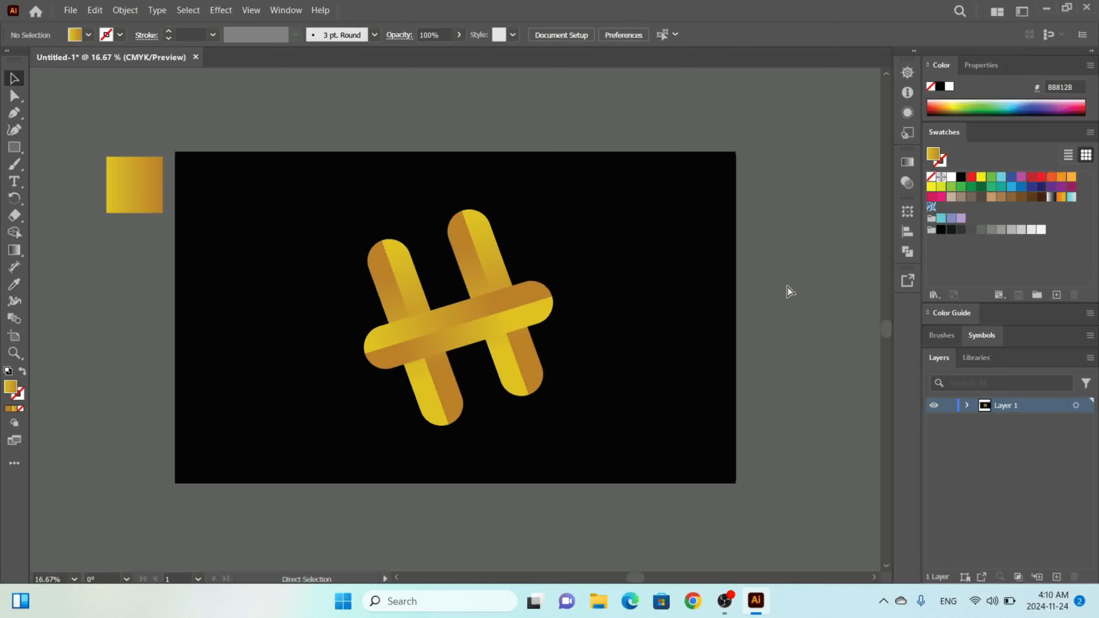